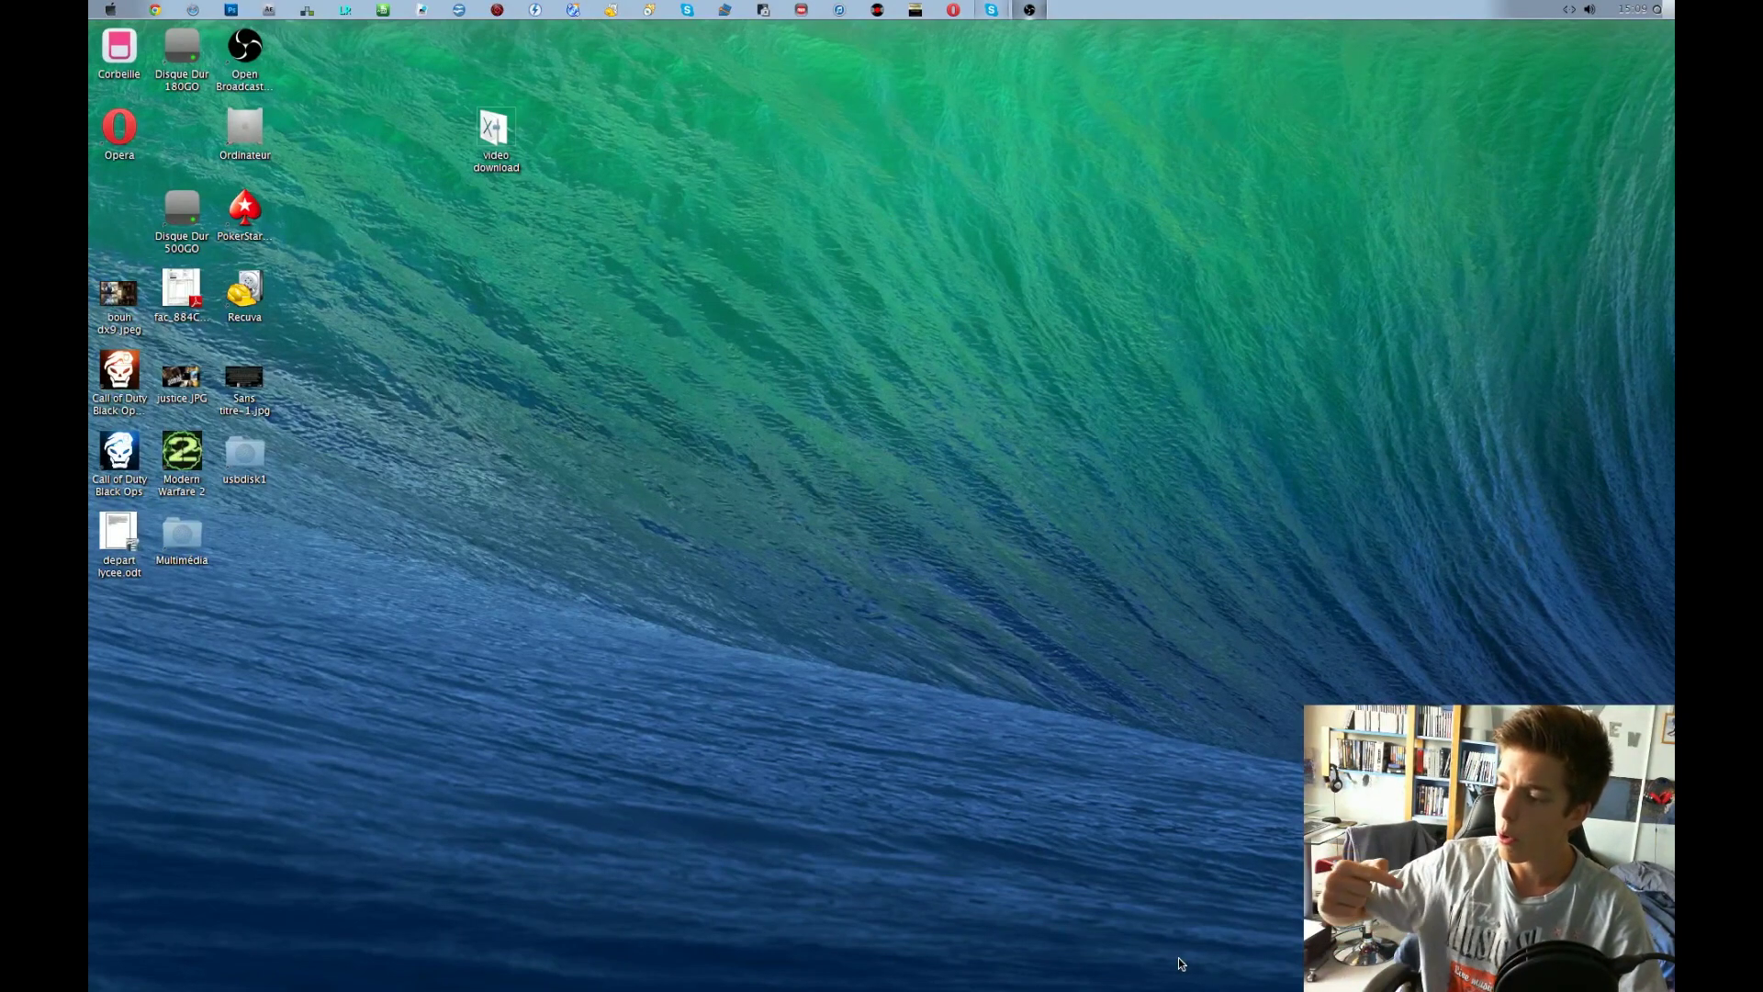
Step: Look over the computer's drives and the Images and Documents libraries in the file explorer, closing the window at the end
mouse_move(1178, 989)
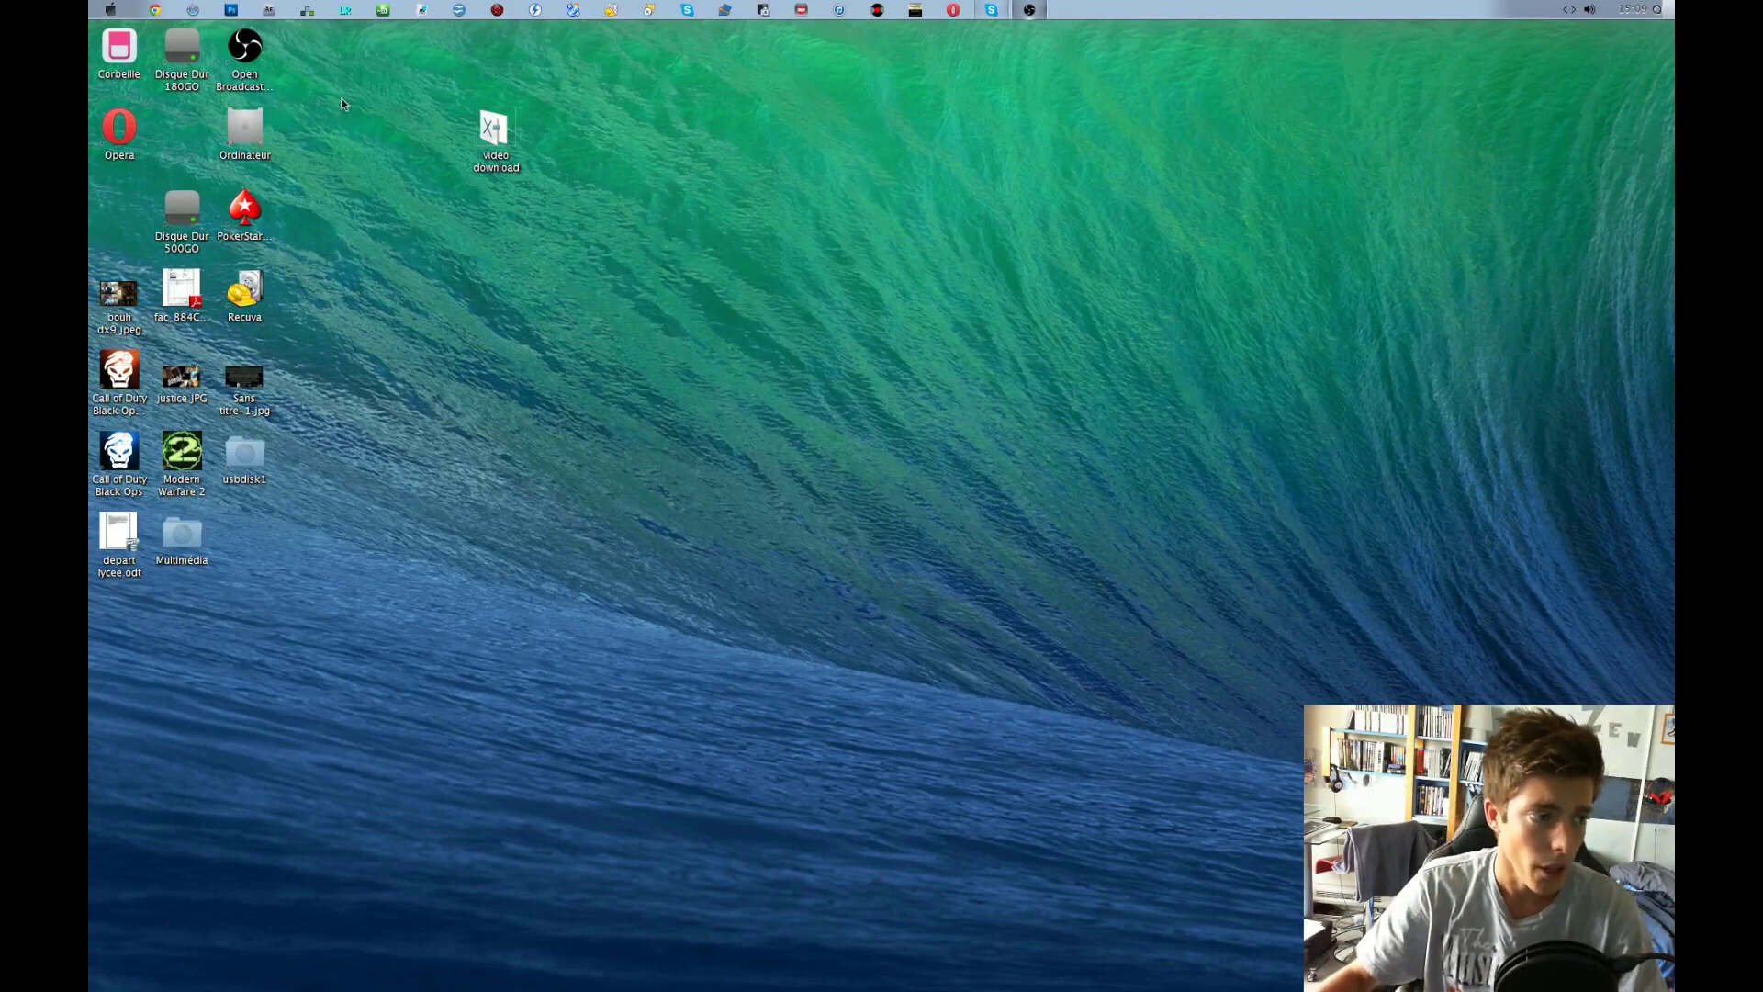
left_click(118, 8)
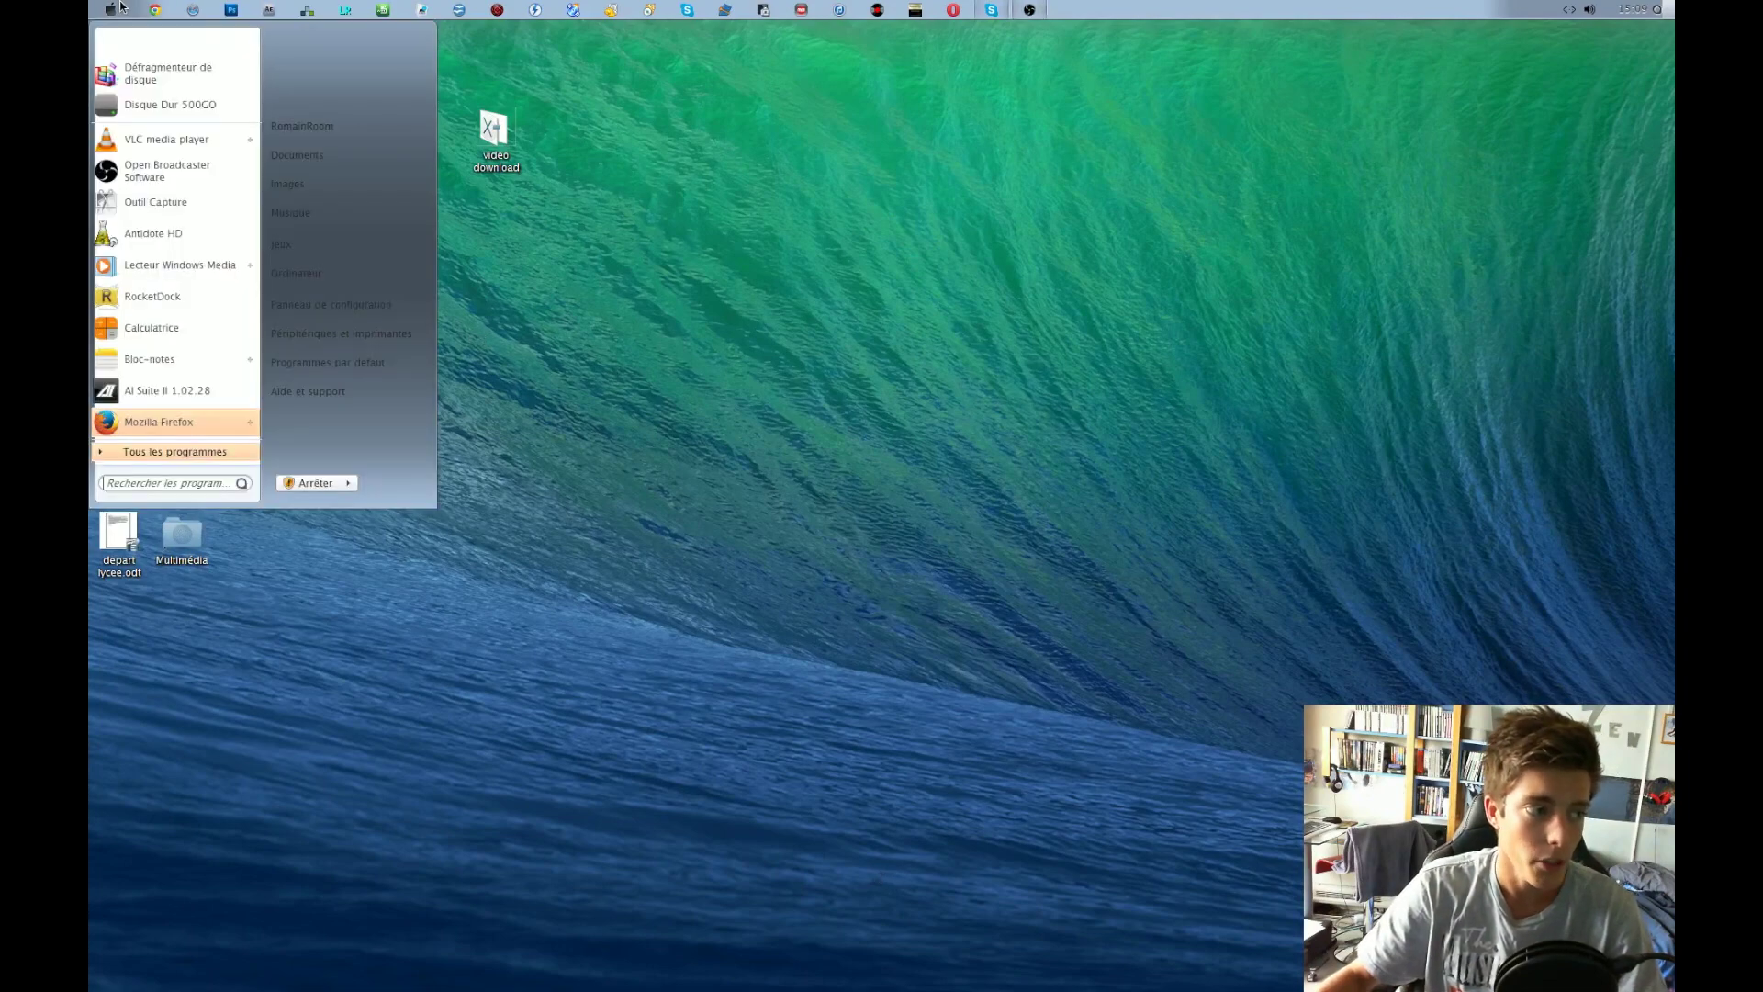
left_click(303, 274)
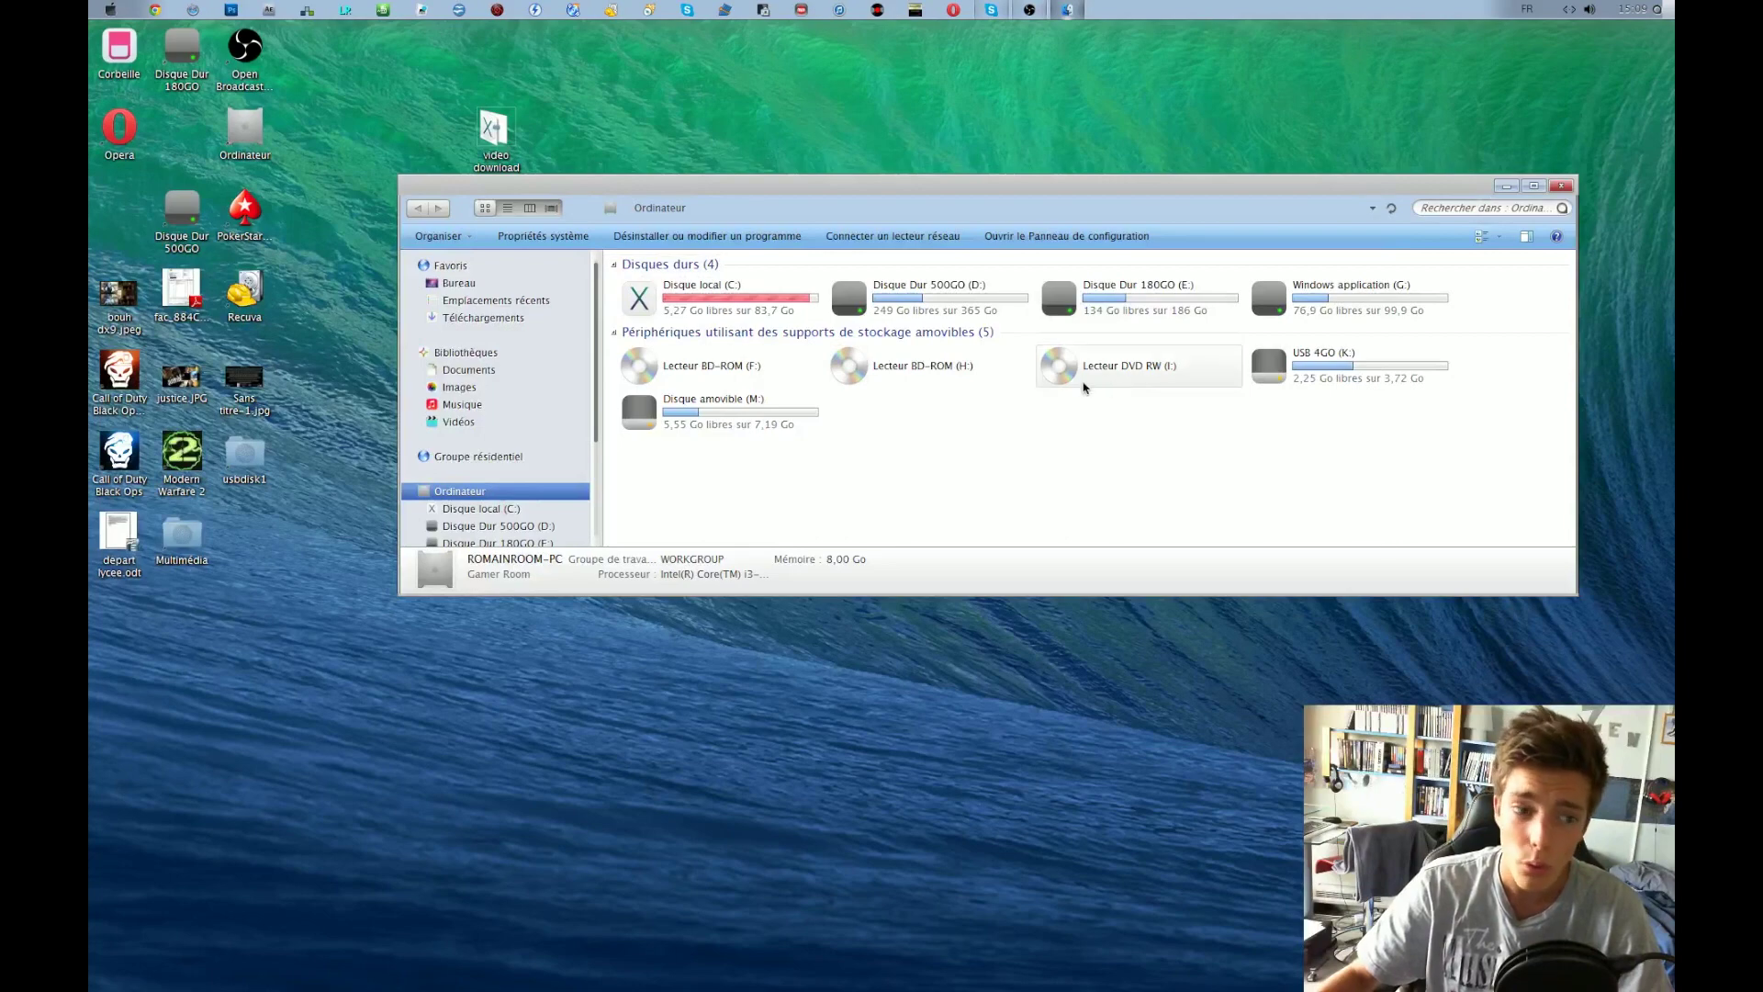
left_click(457, 388)
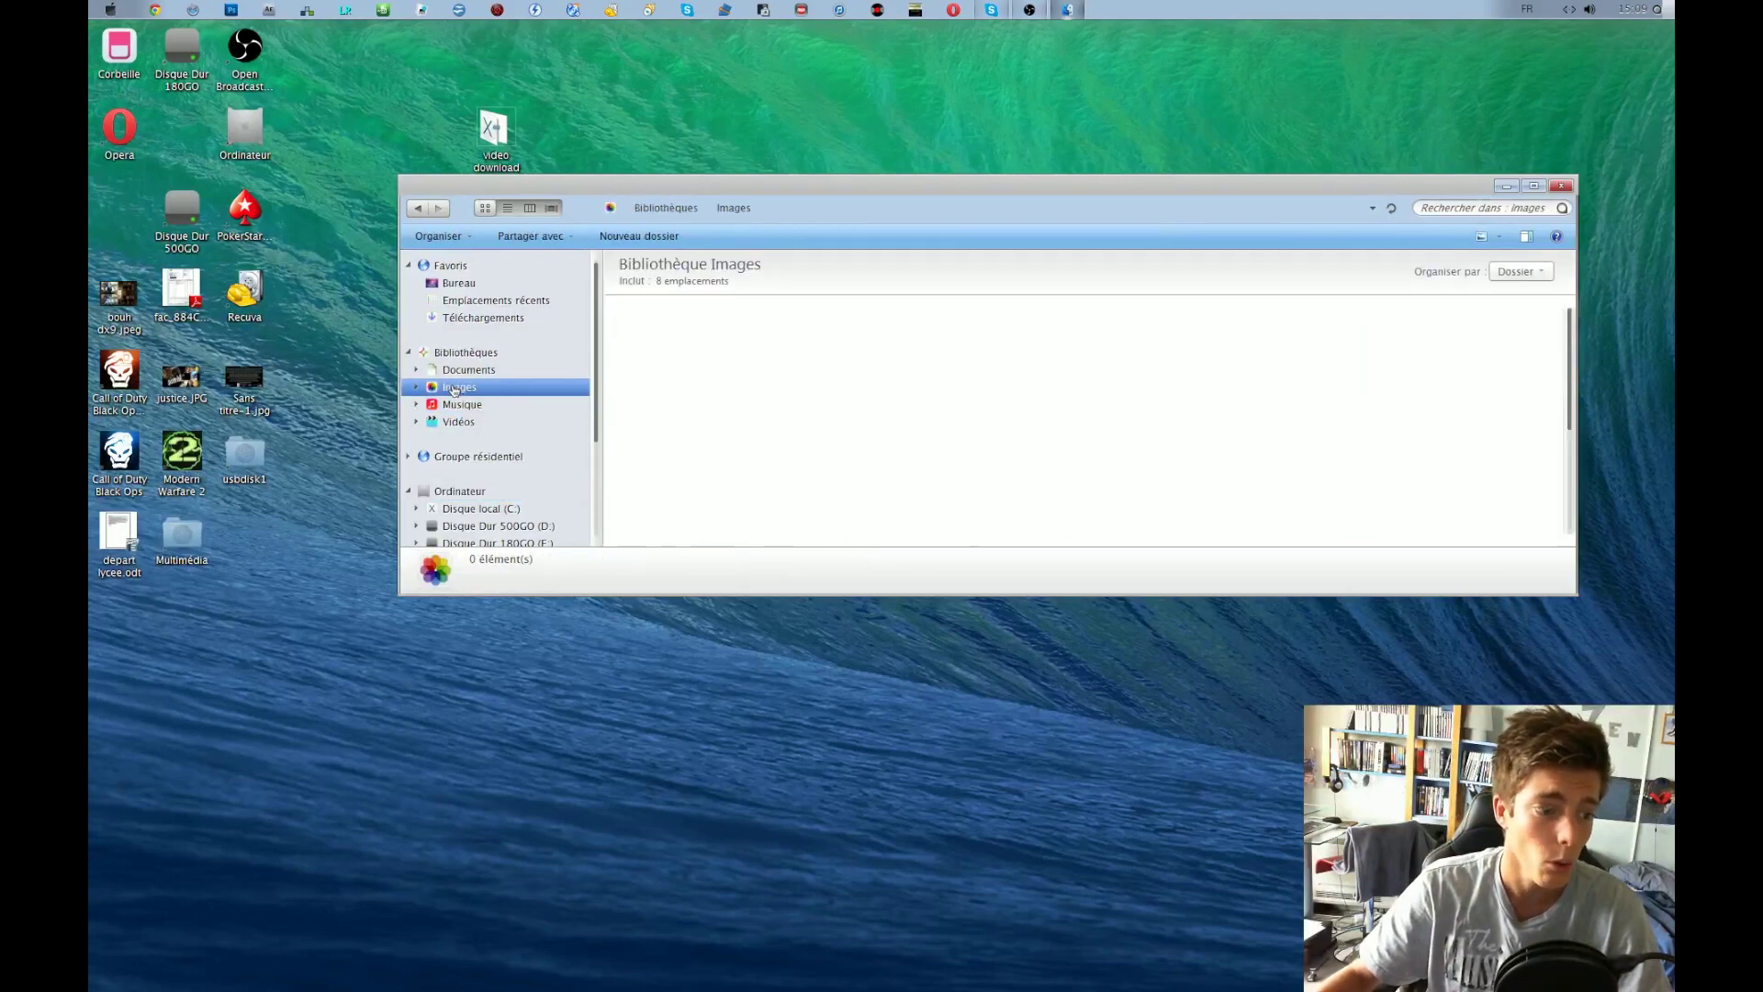
left_click(501, 396)
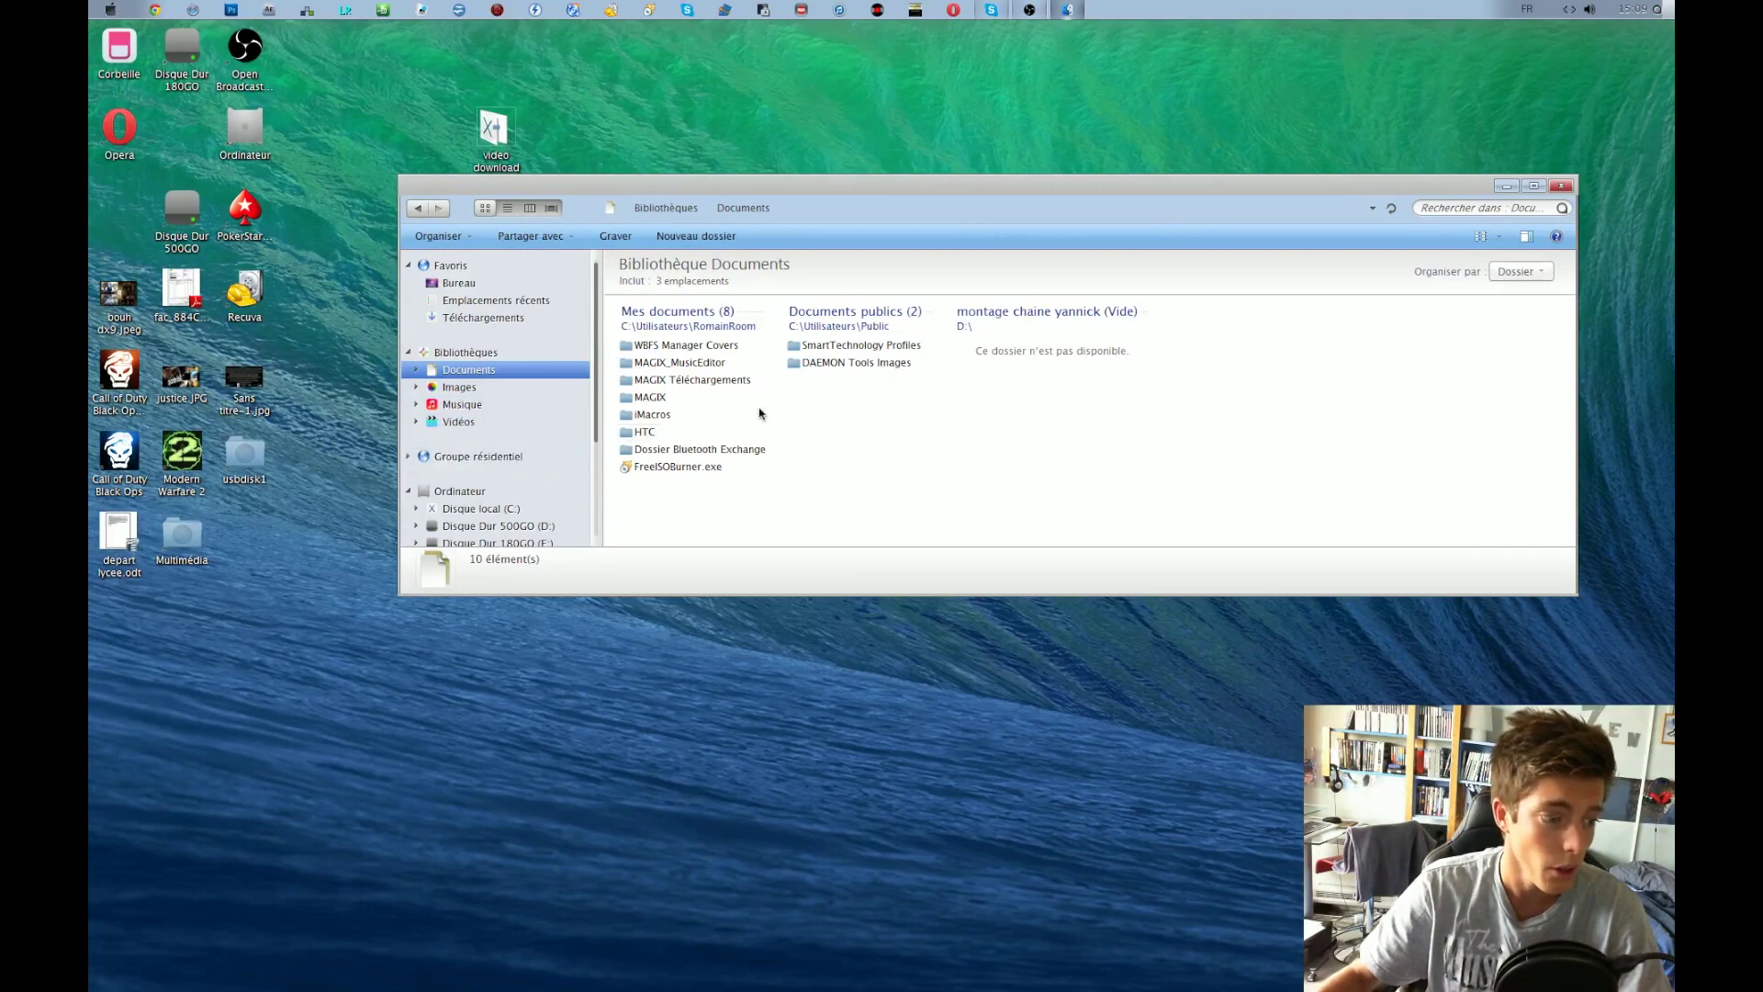
left_click(1561, 187)
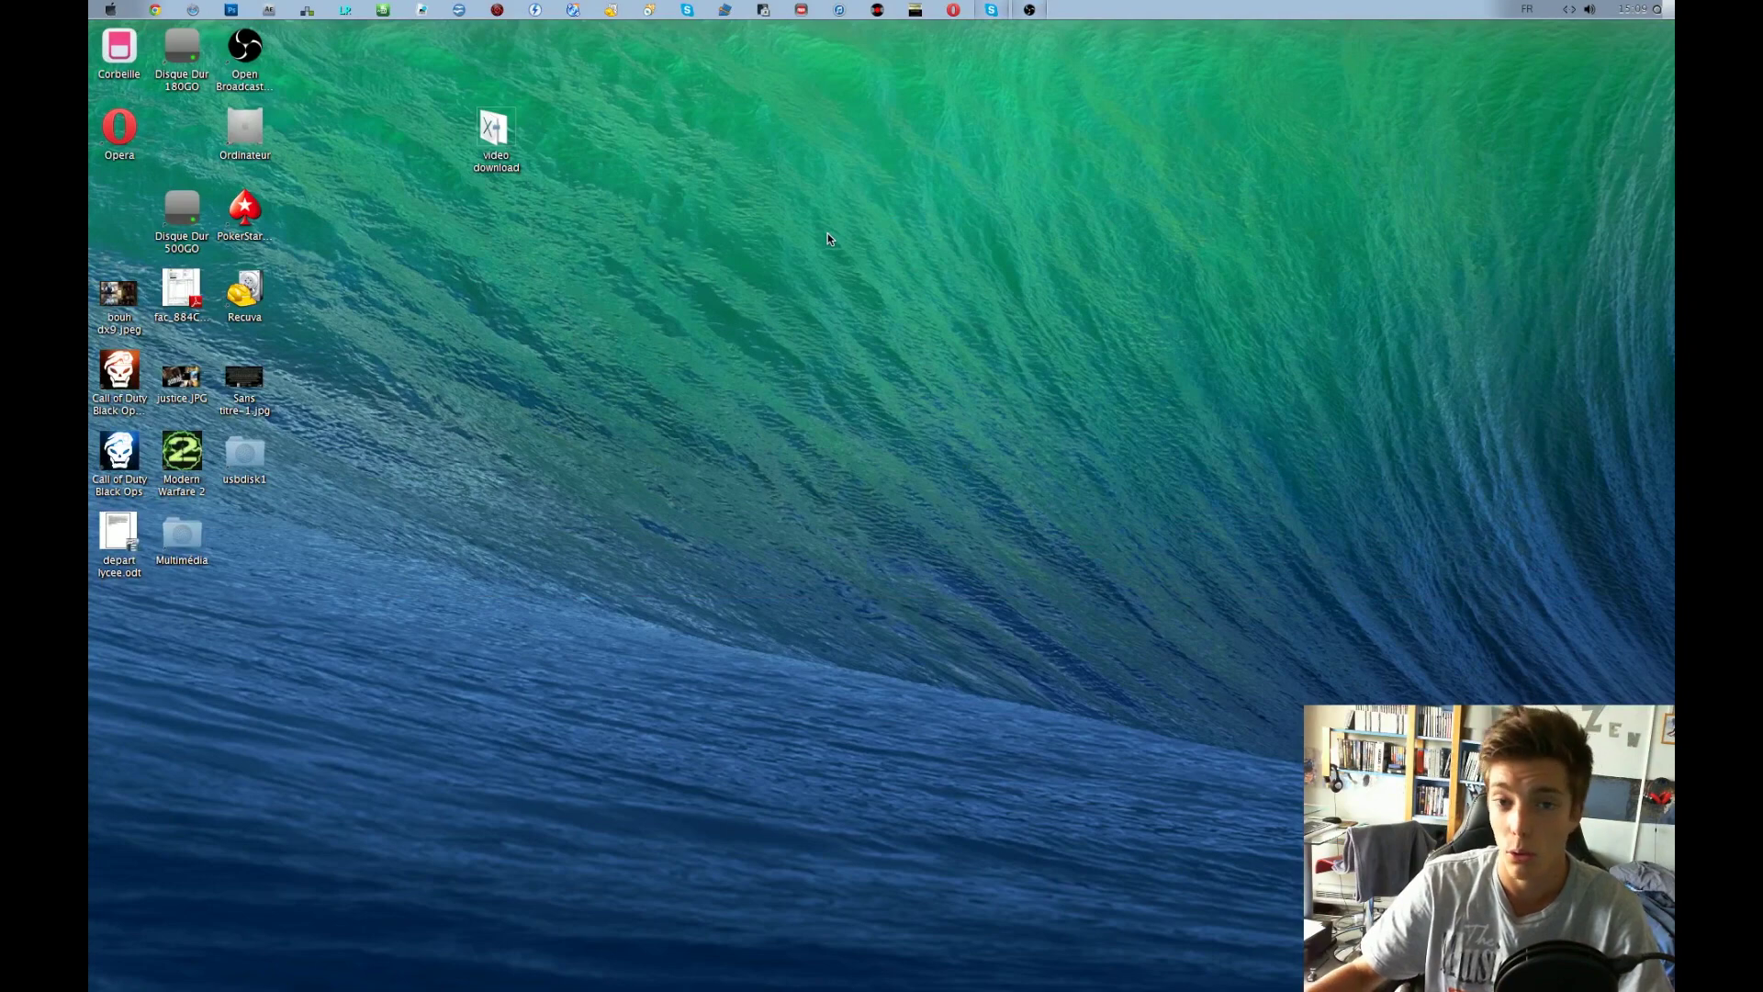
Step: Show the Launchpad overlay and the Dashboard widgets, returning to the desktop after each
double_click(230, 127)
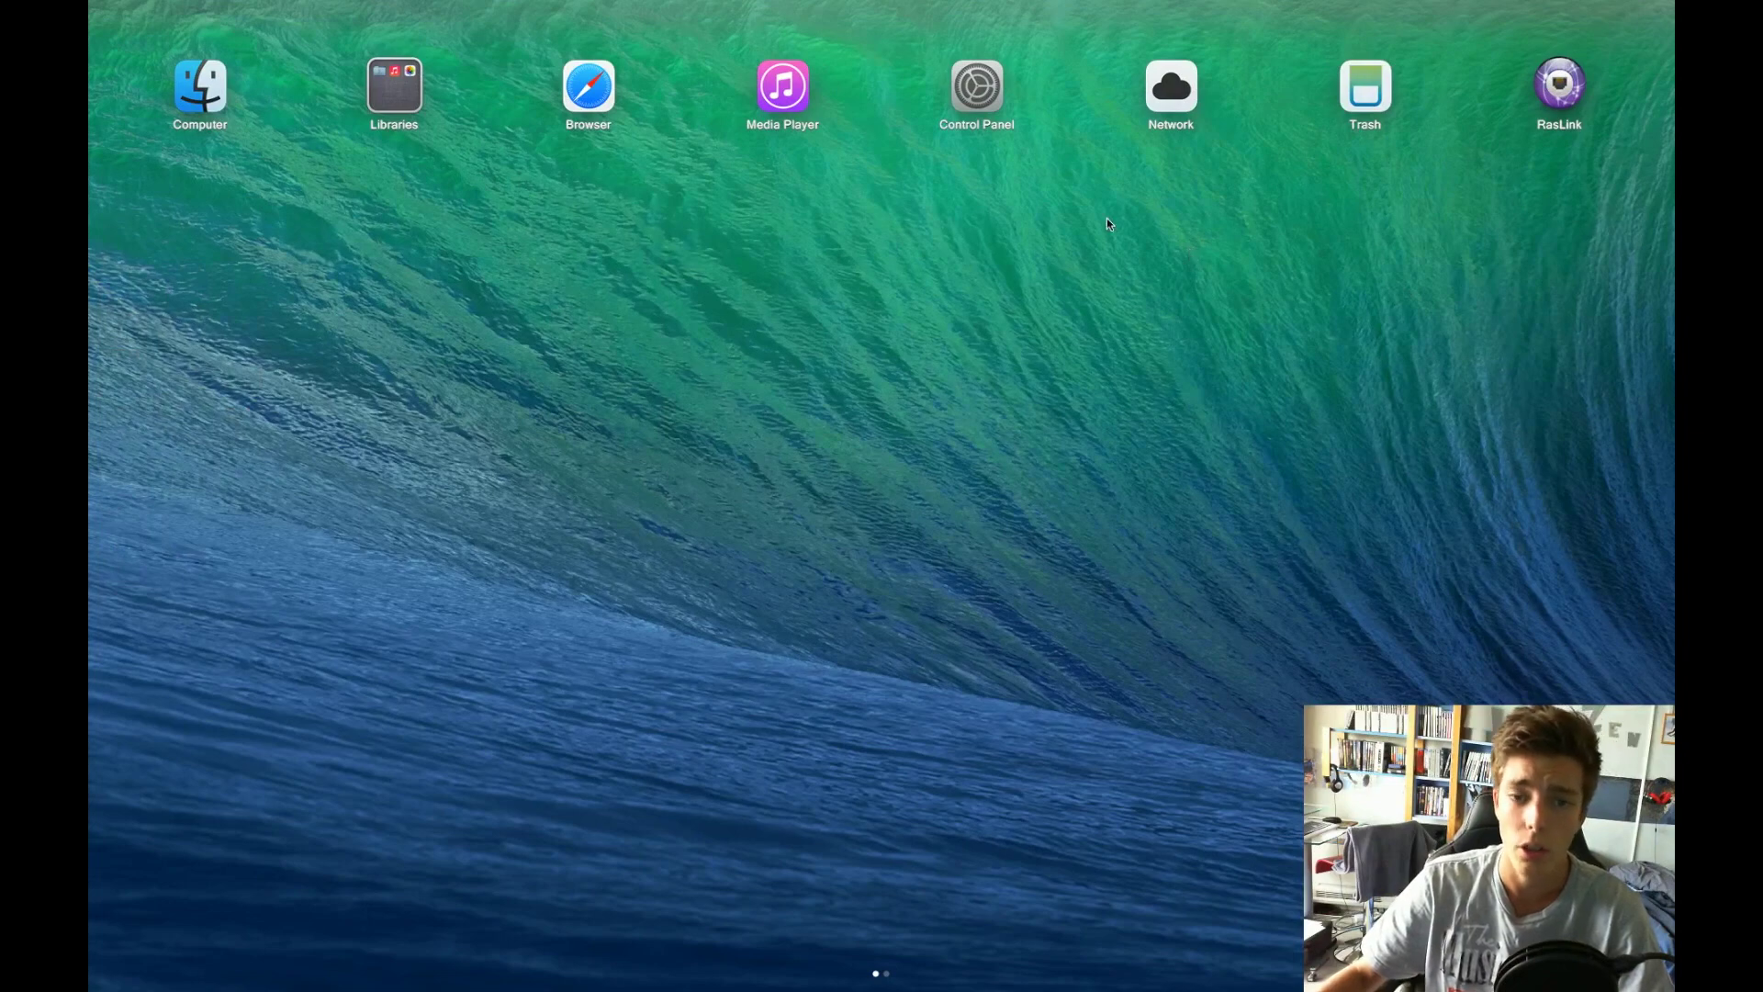
left_click(1063, 333)
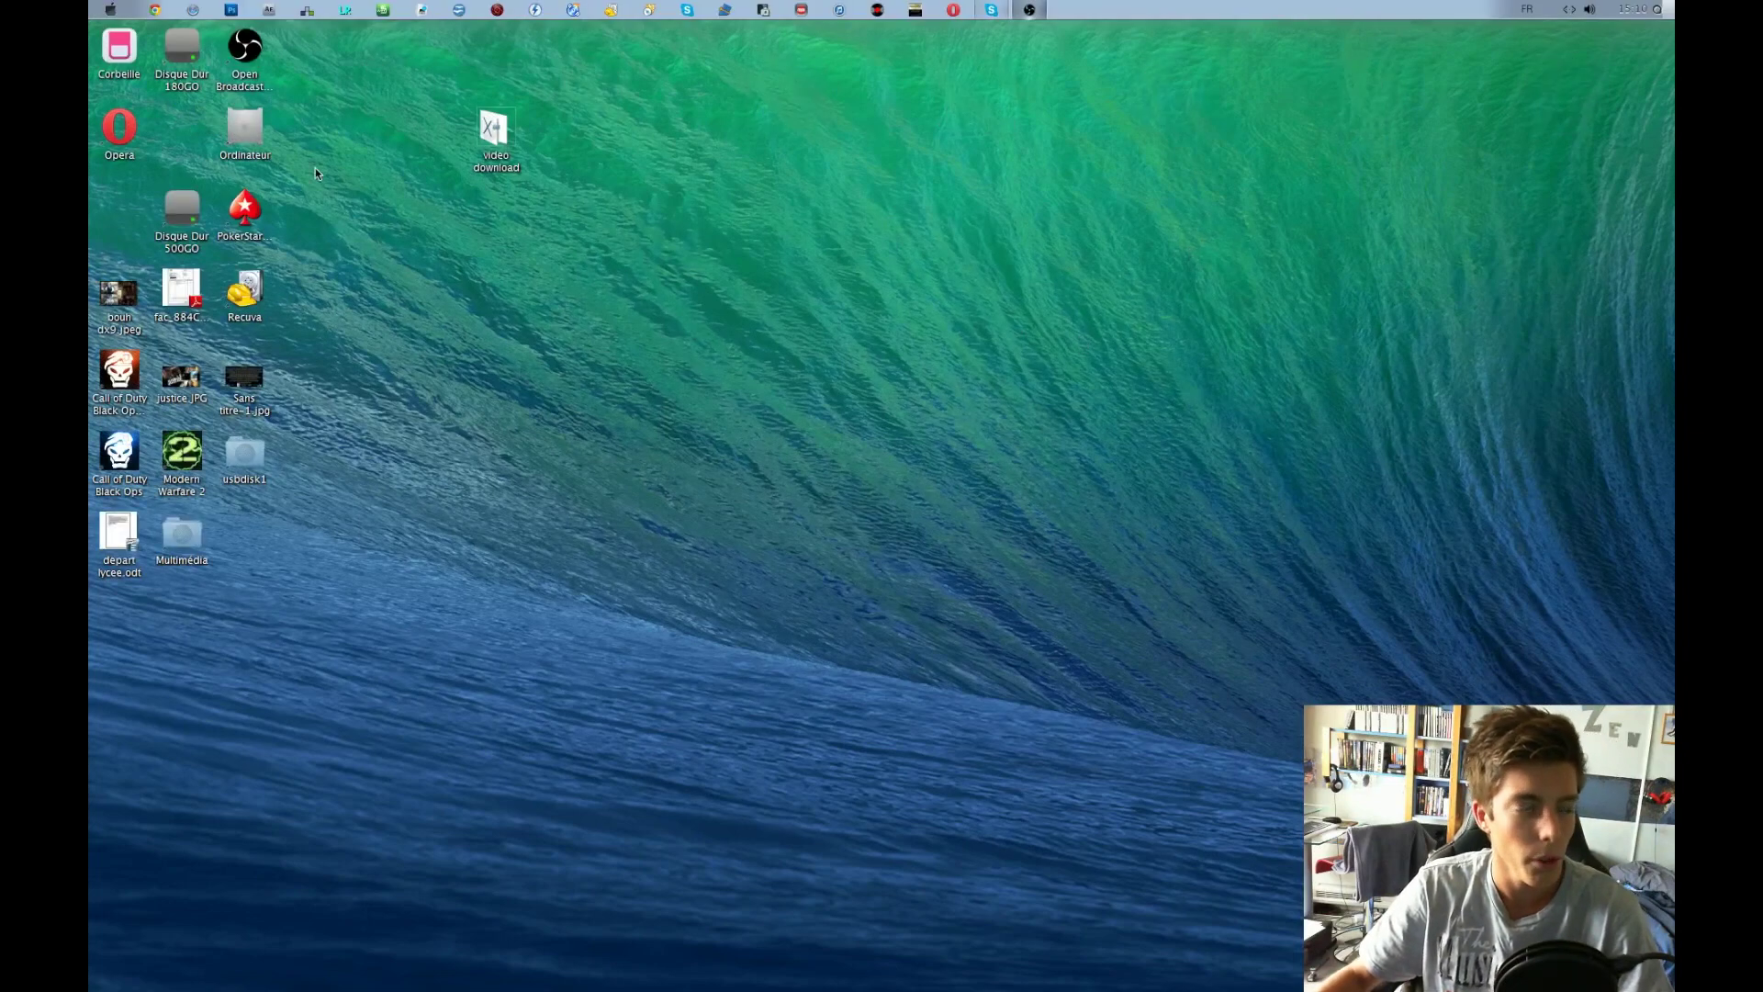
left_click(111, 9)
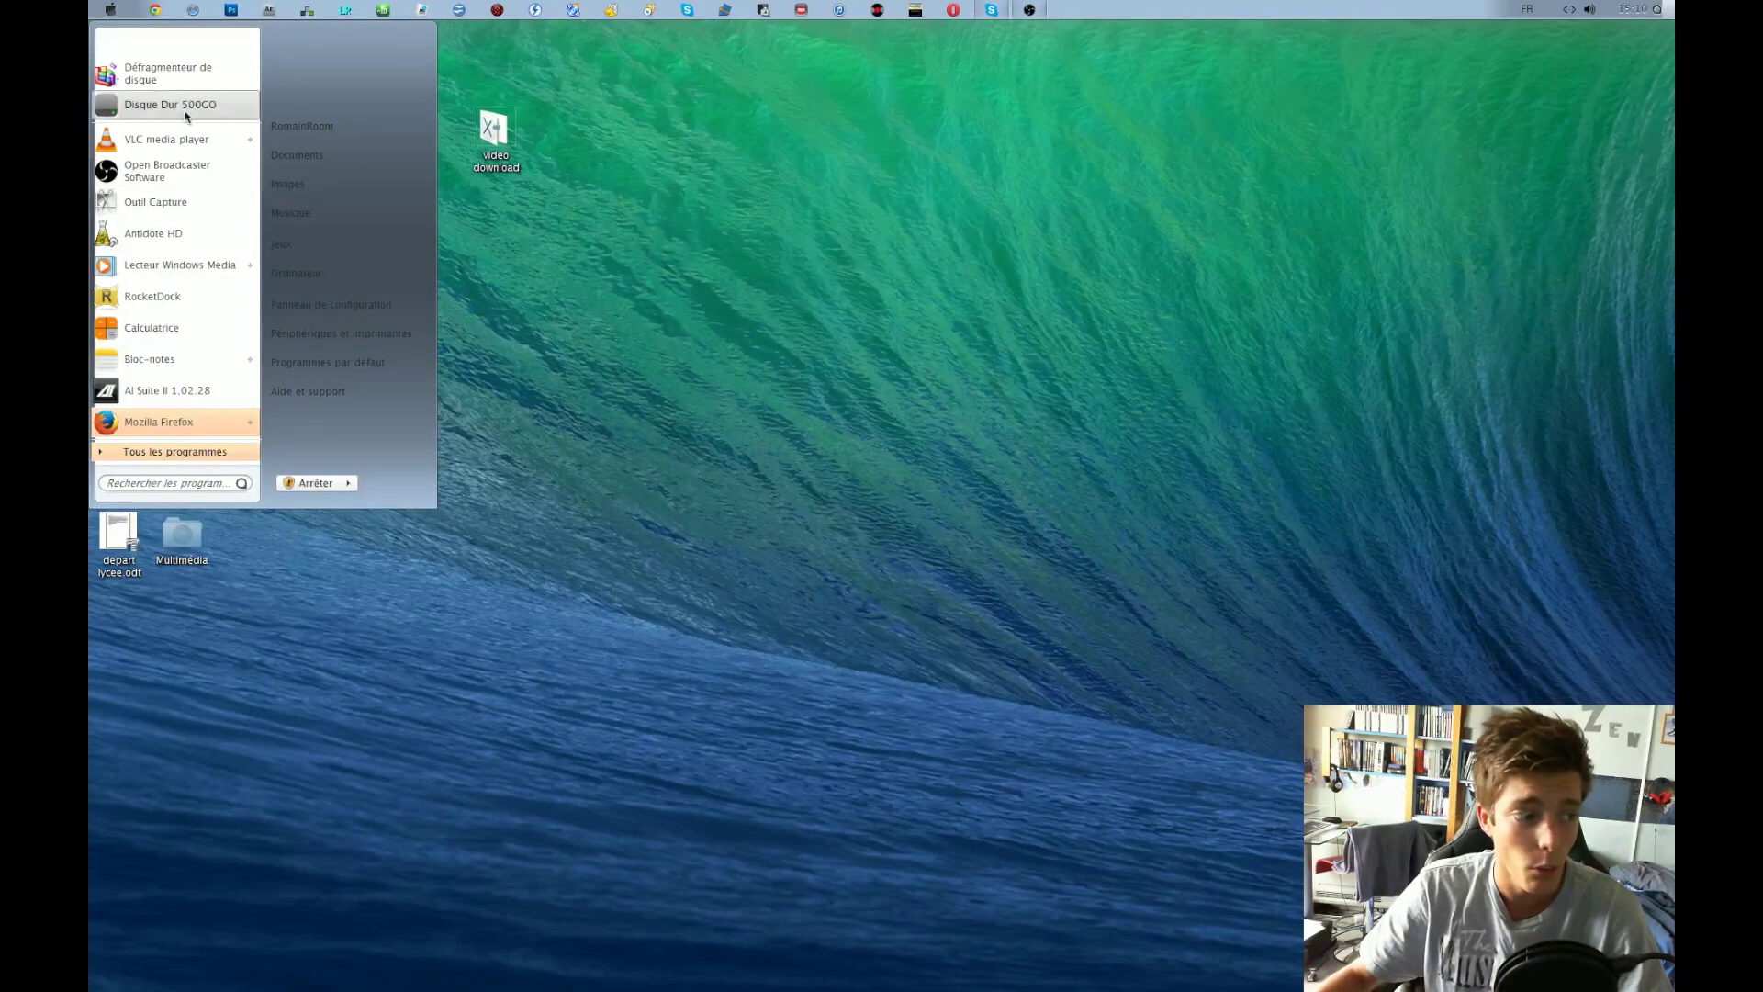
left_click(682, 380)
mouse_move(91, 7)
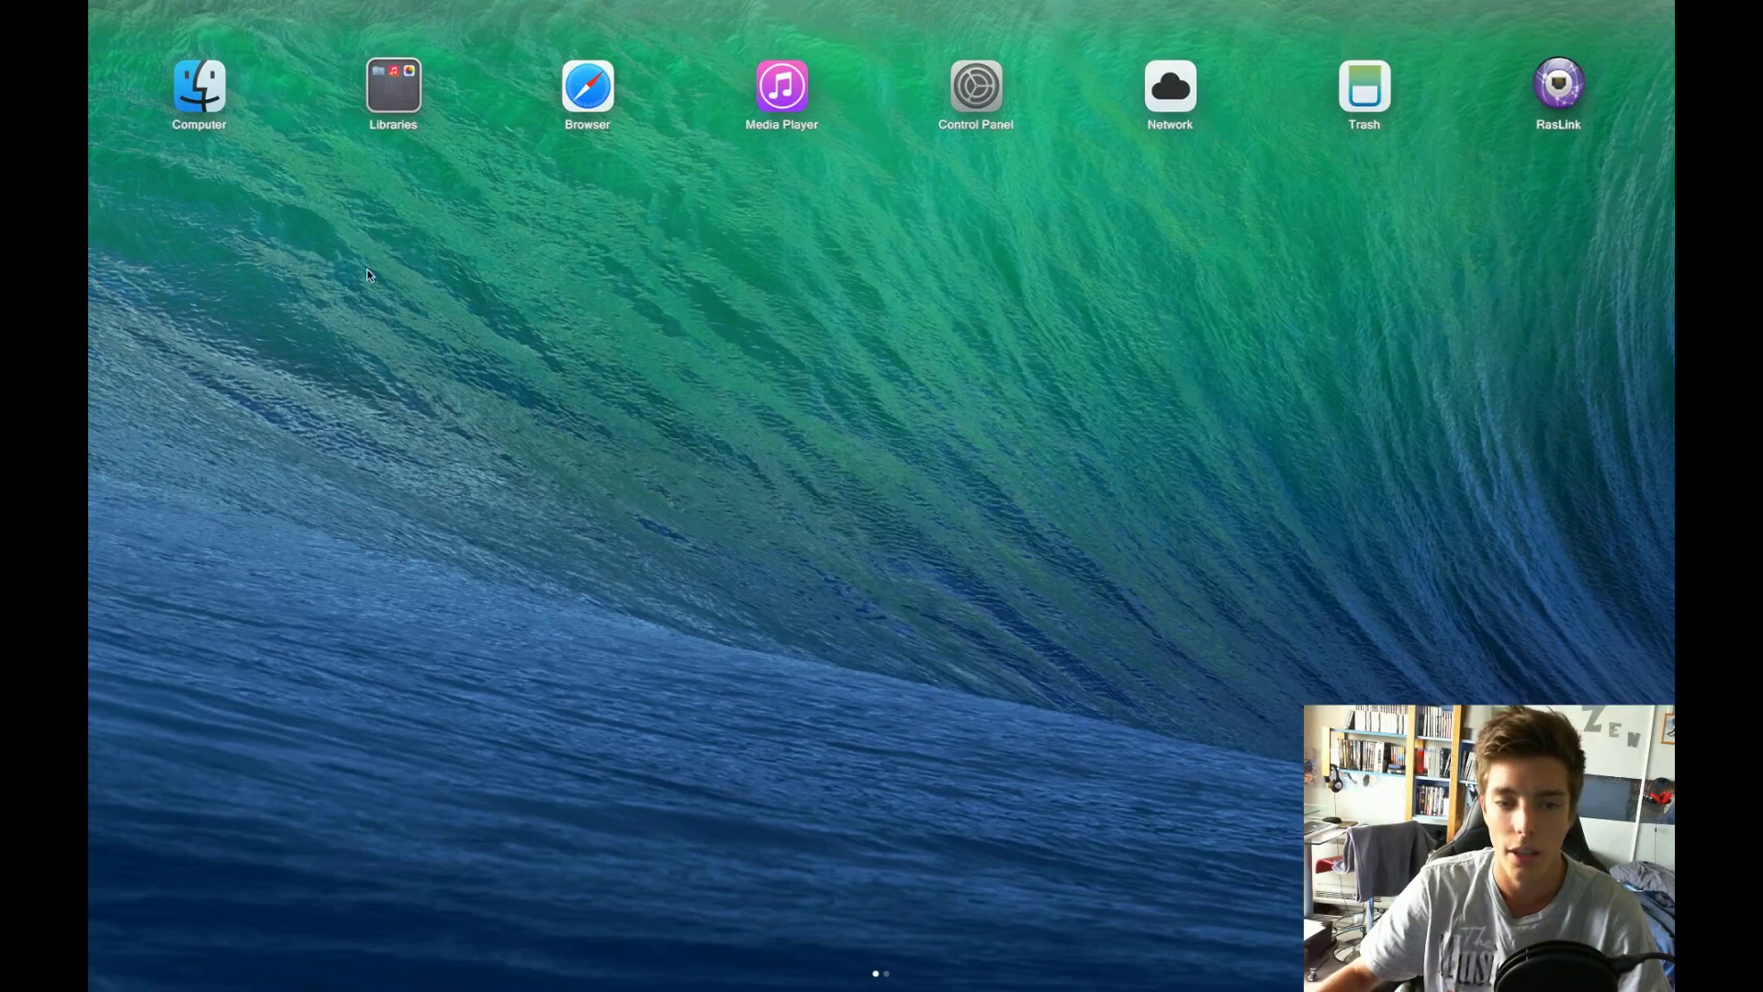
left_click(531, 371)
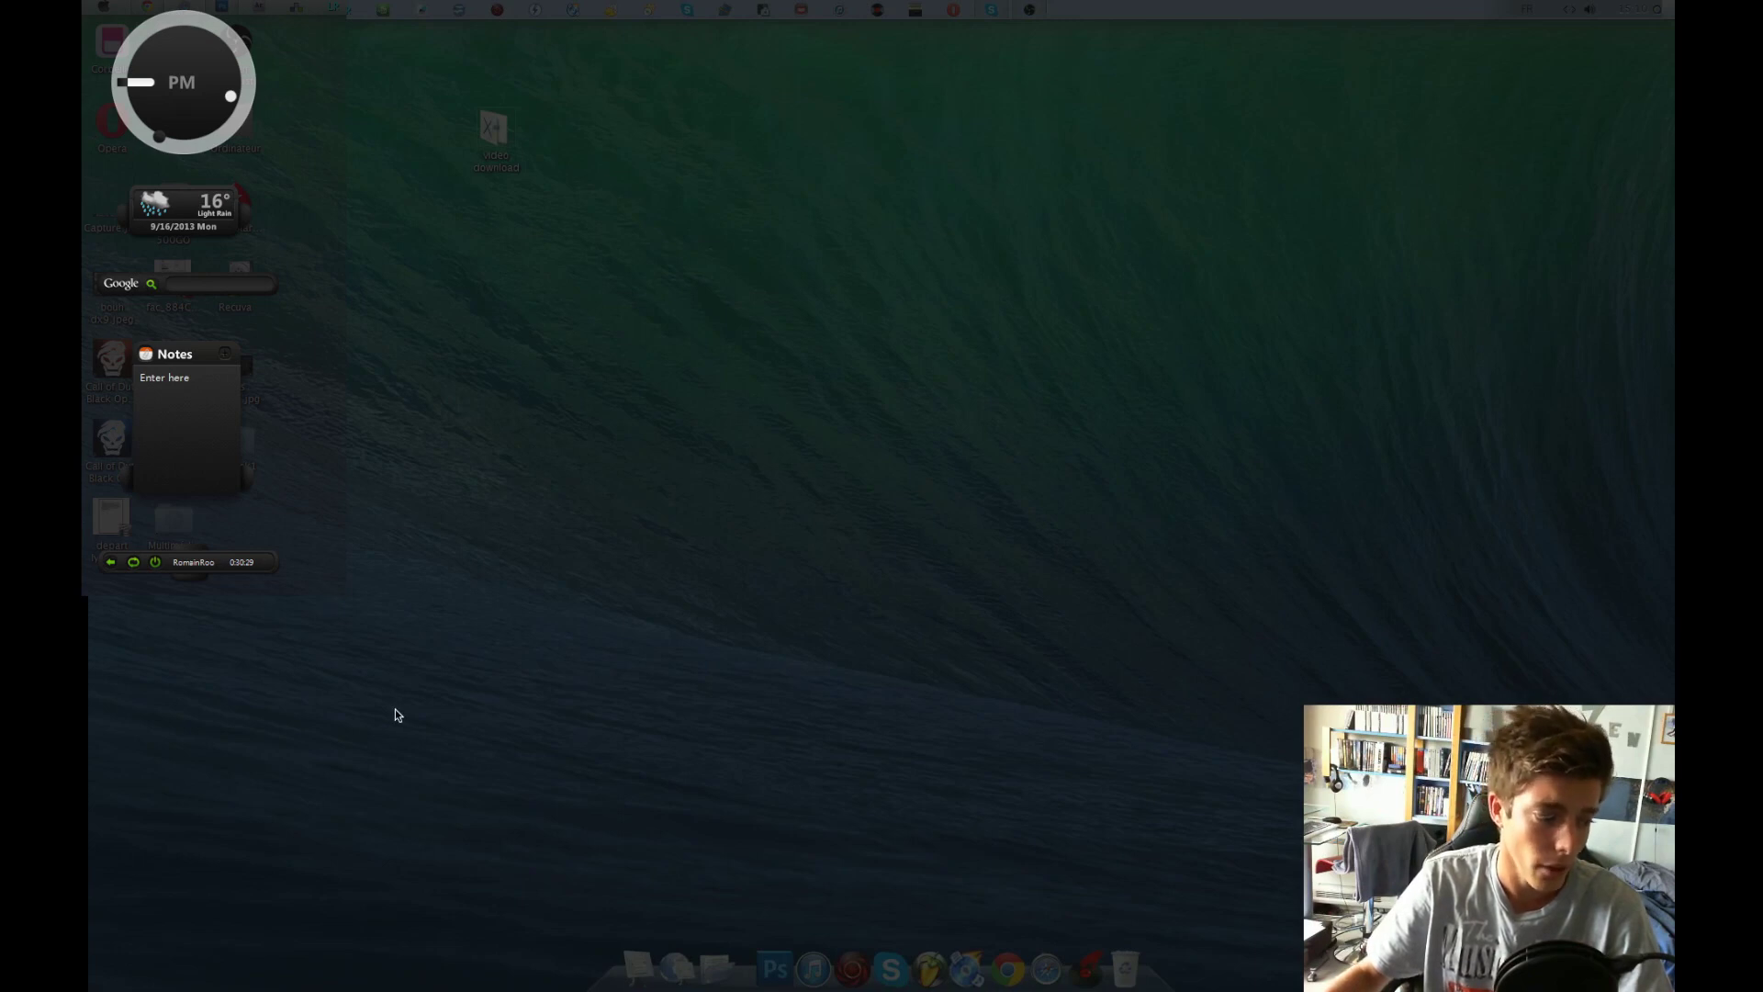
left_click(130, 969)
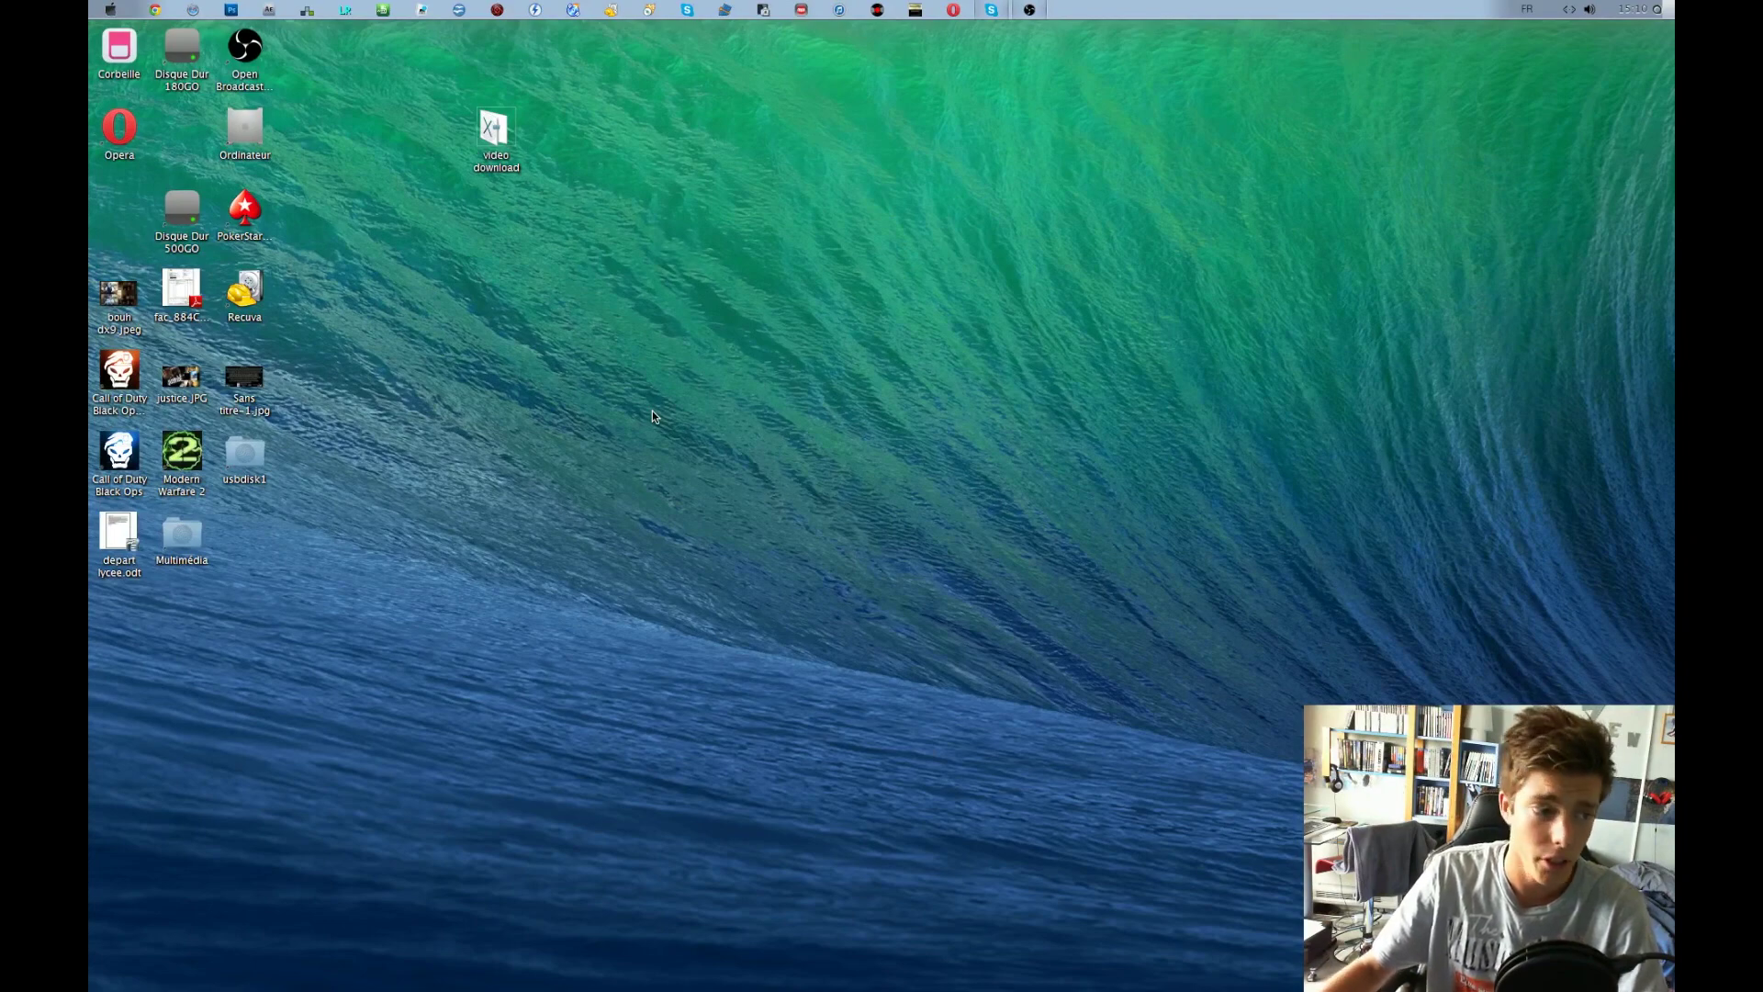
Step: Open the video download folder and browse from there to the RocketDock Skins folder on drive G:
double_click(493, 135)
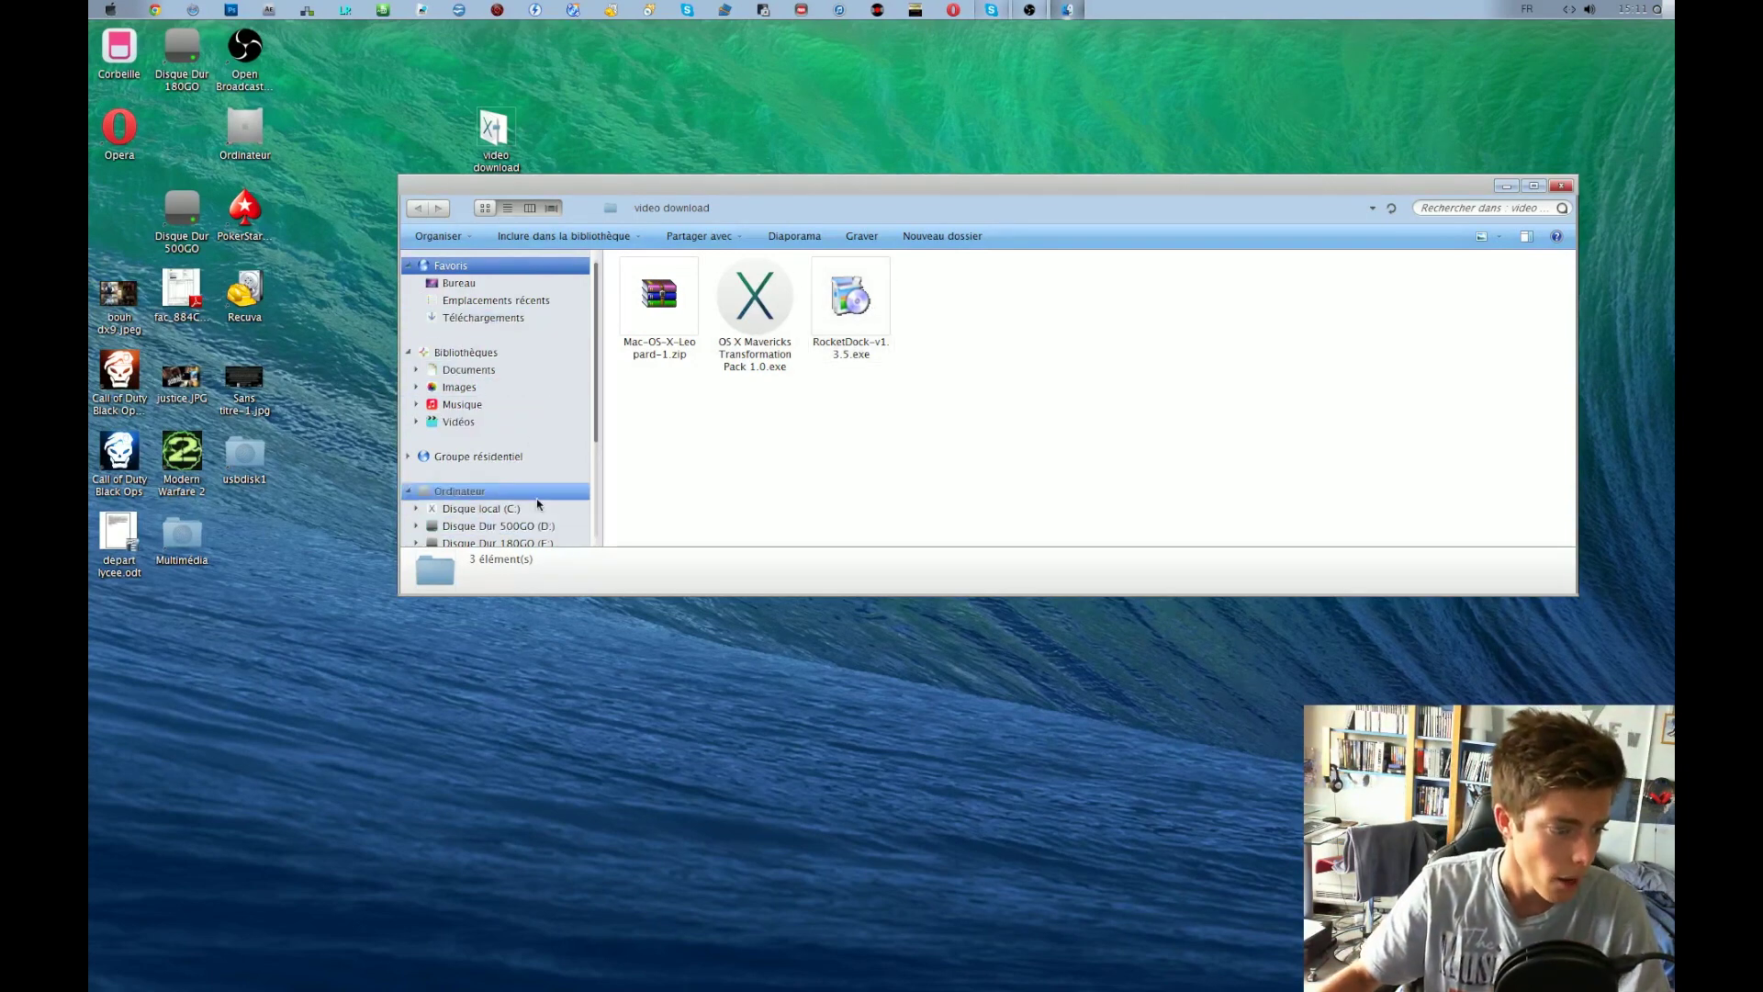
scroll(528, 495, "down", 1)
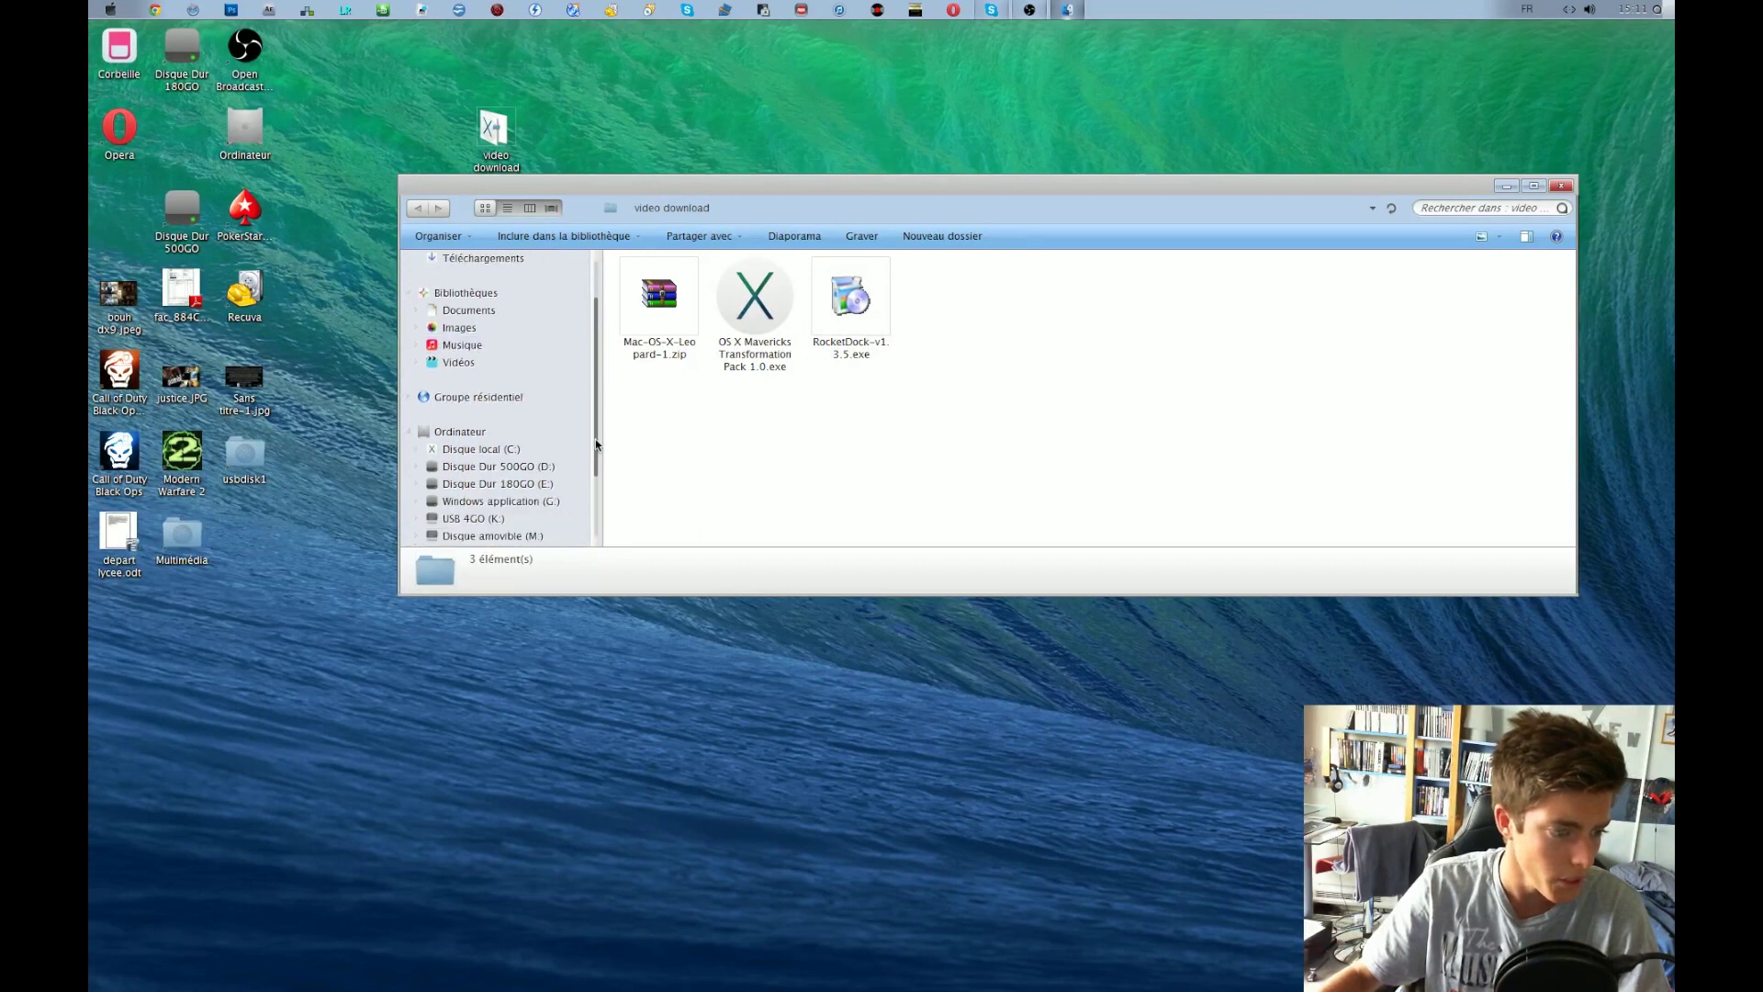
left_click(512, 502)
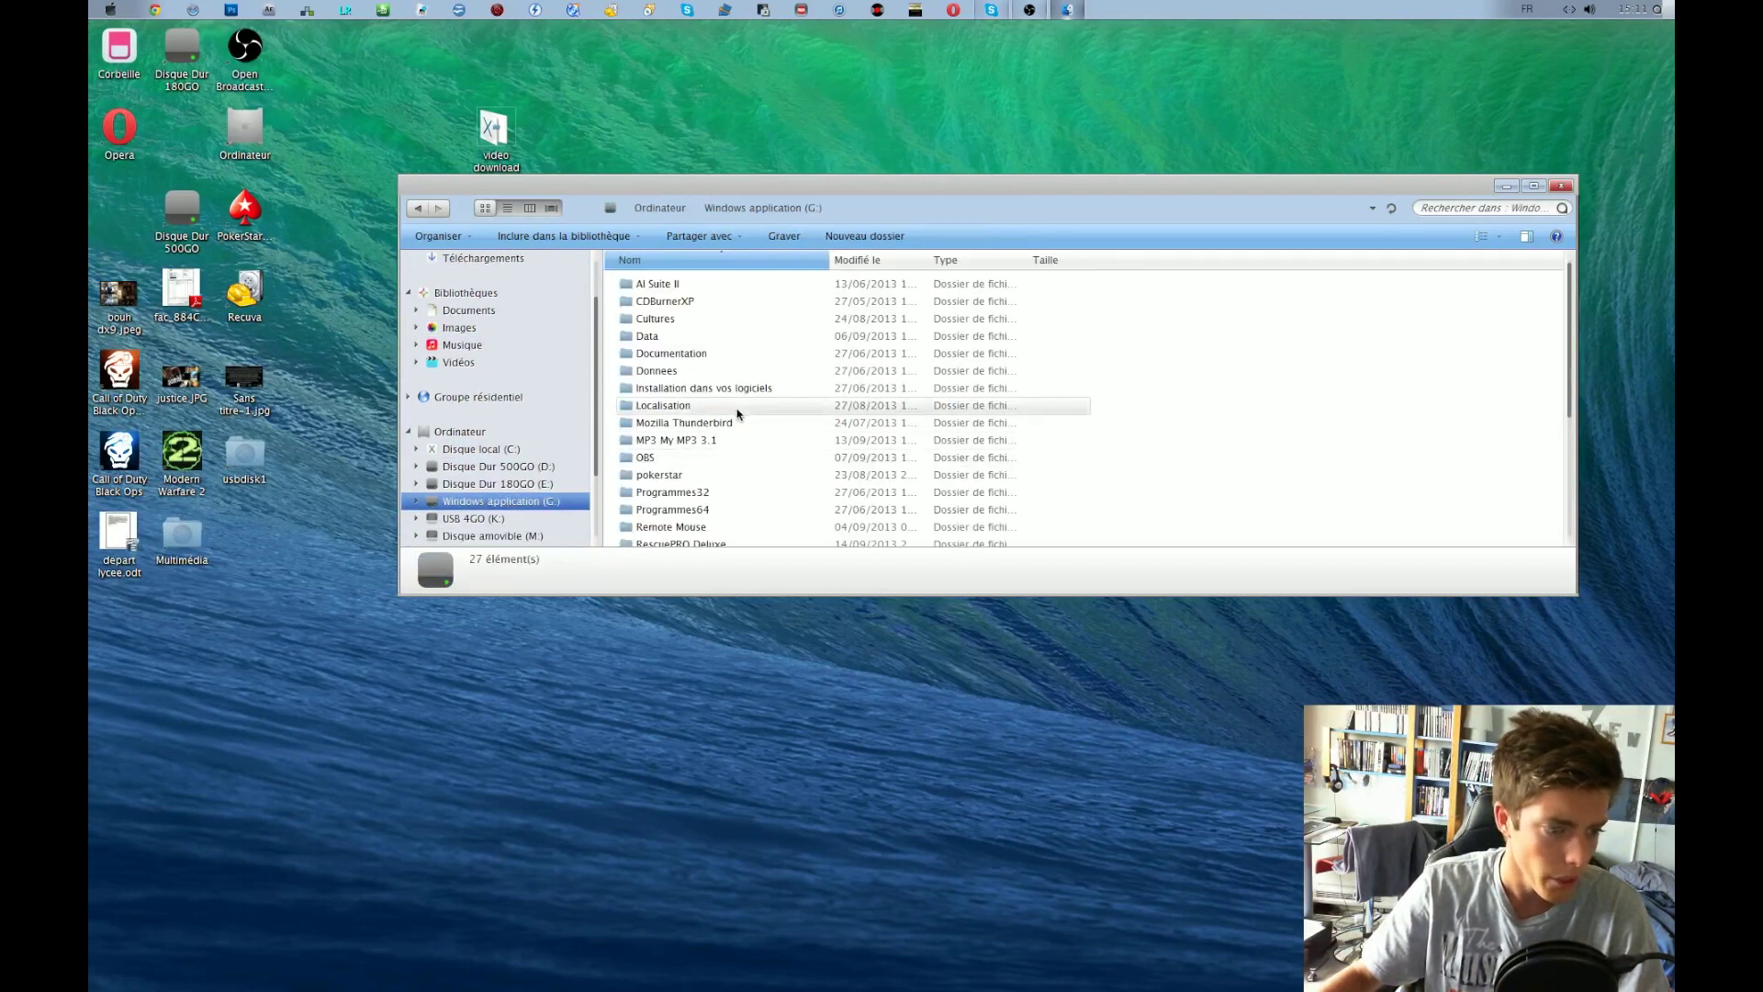
scroll(738, 414, "down", 5)
scroll(734, 422, "up", 2)
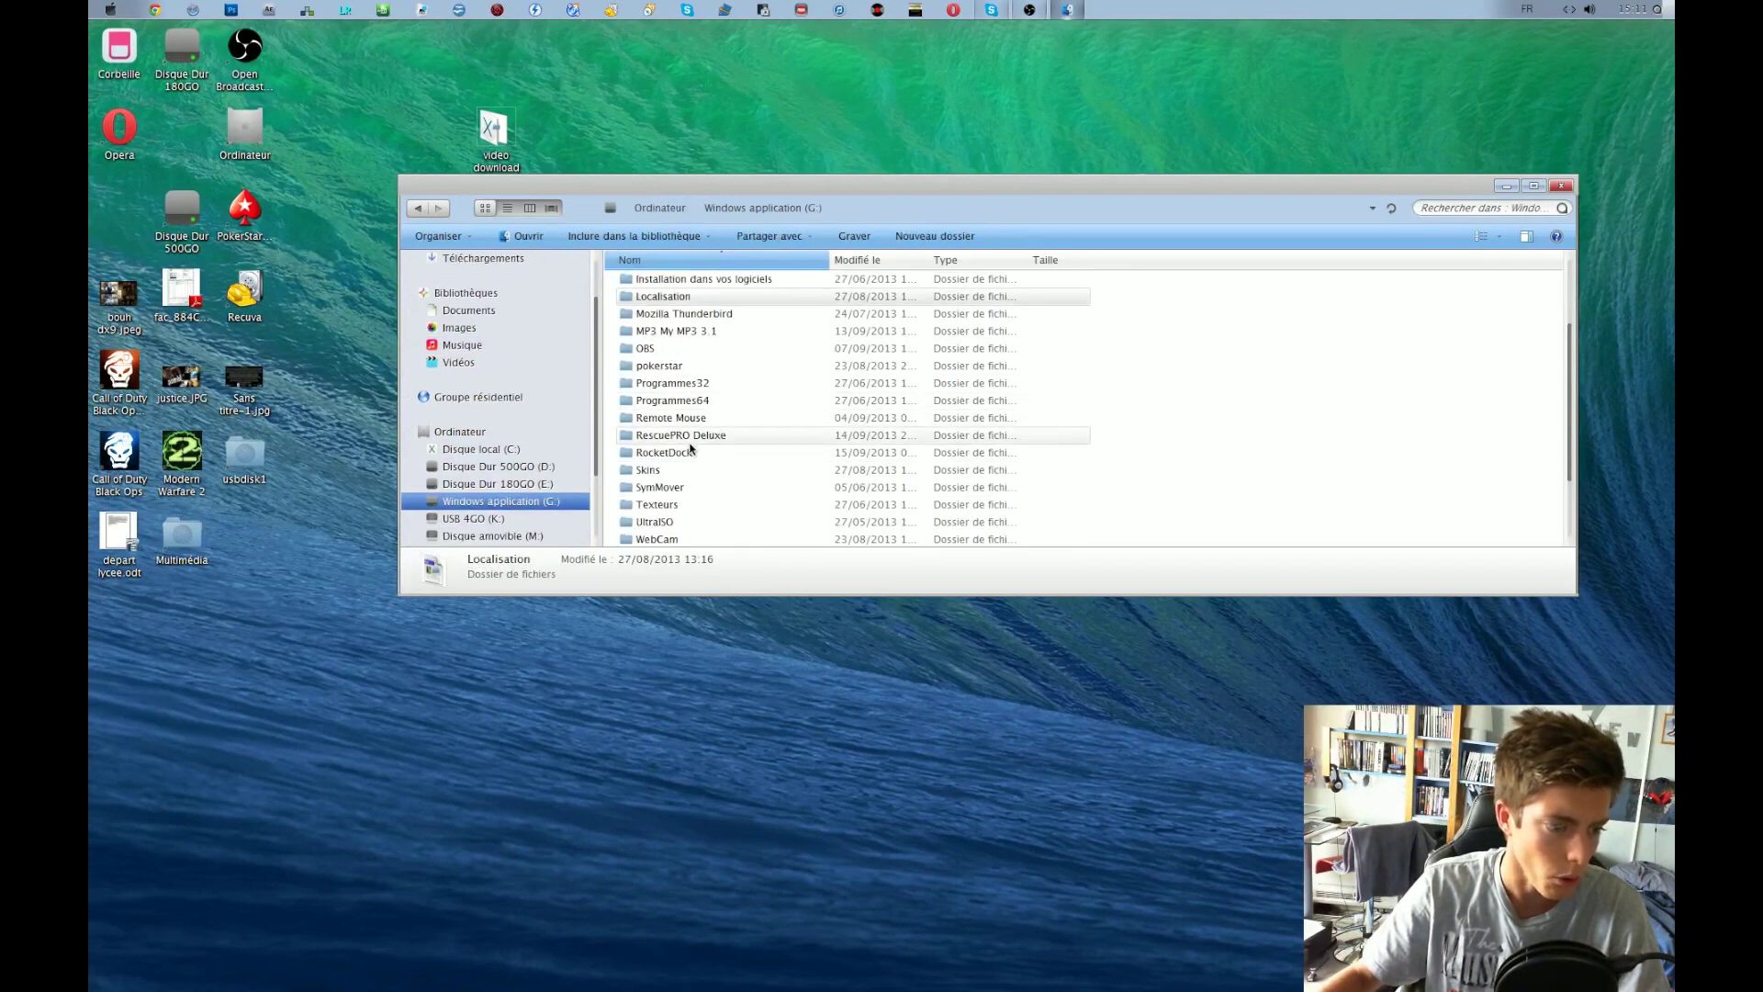
double_click(709, 450)
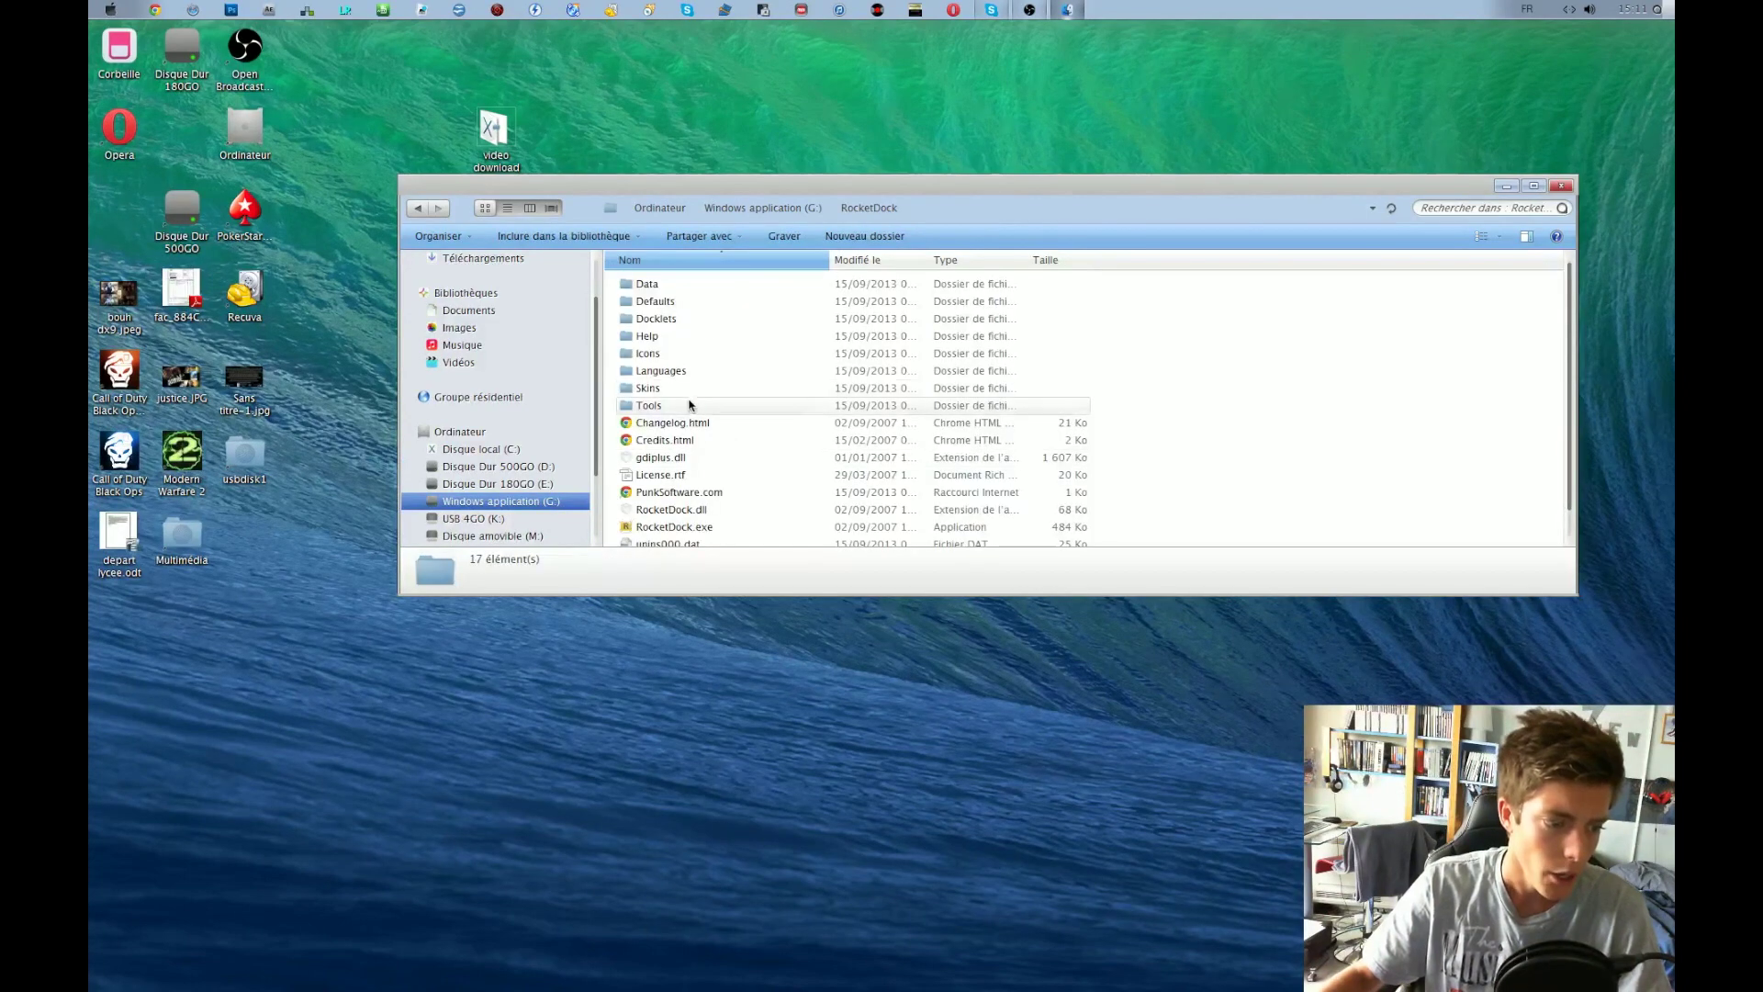
double_click(659, 389)
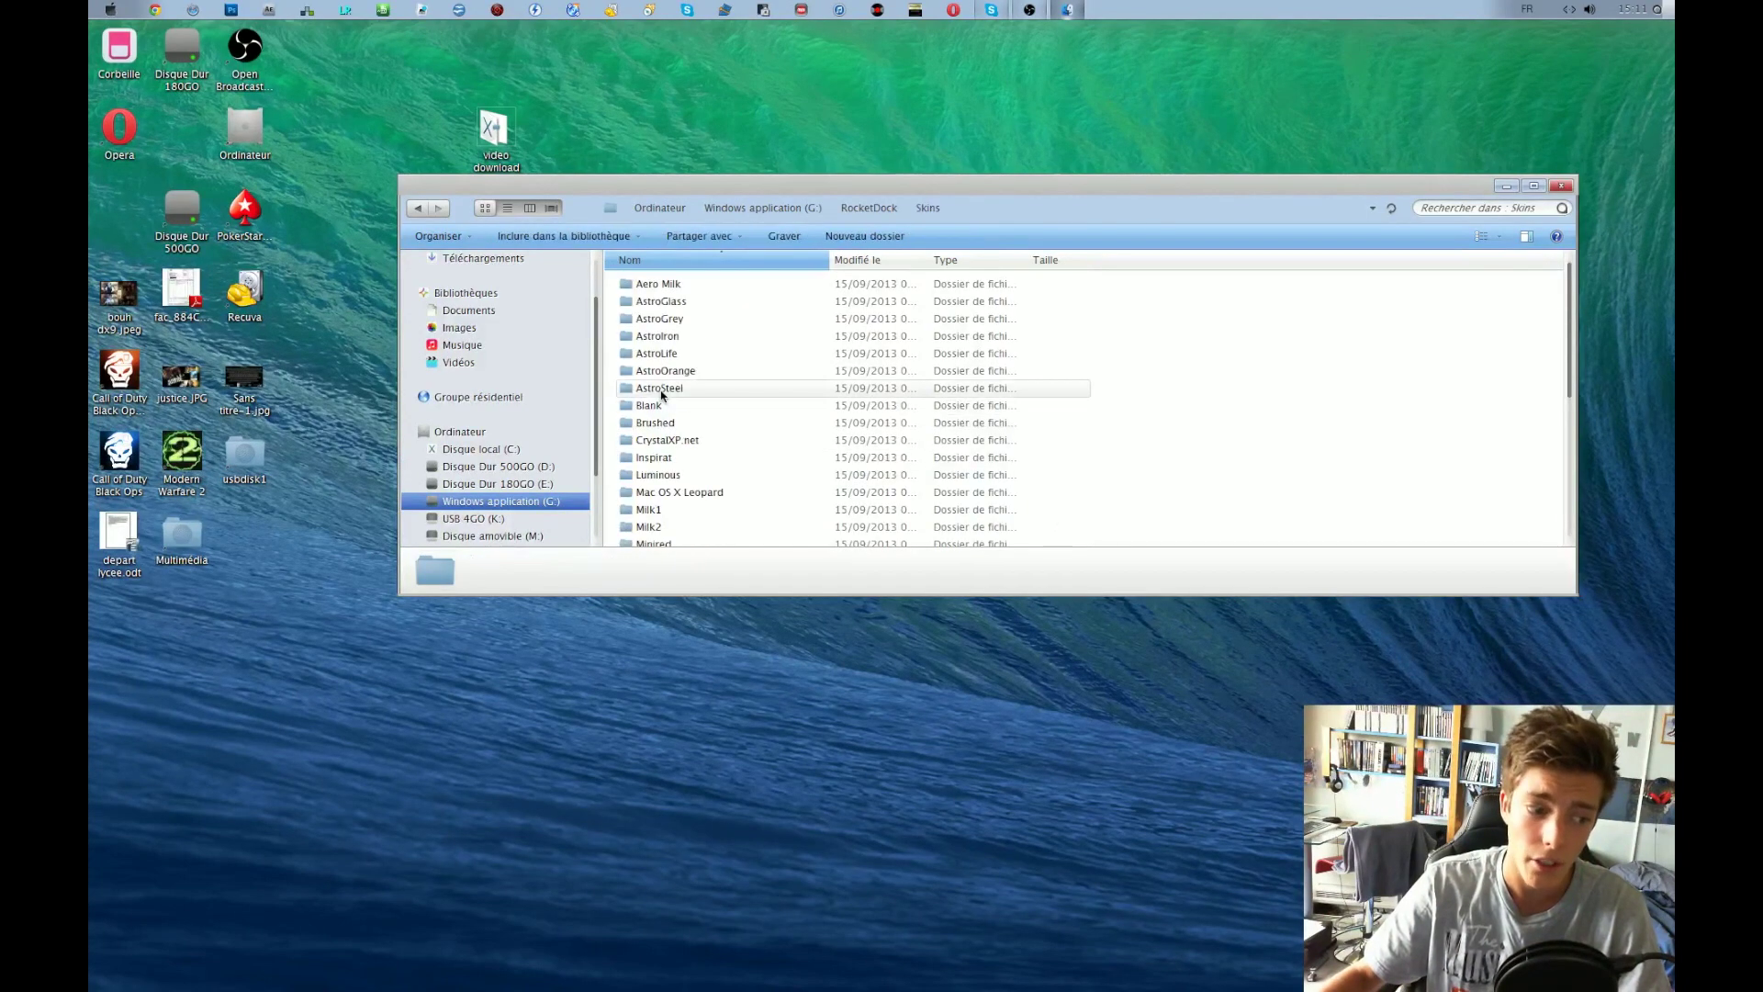
Step: Open Mac-OS-X-Leopard-1.zip from the video download folder, select its Mac OS X Leopard folder, and bring the Skins folder window forward
double_click(496, 147)
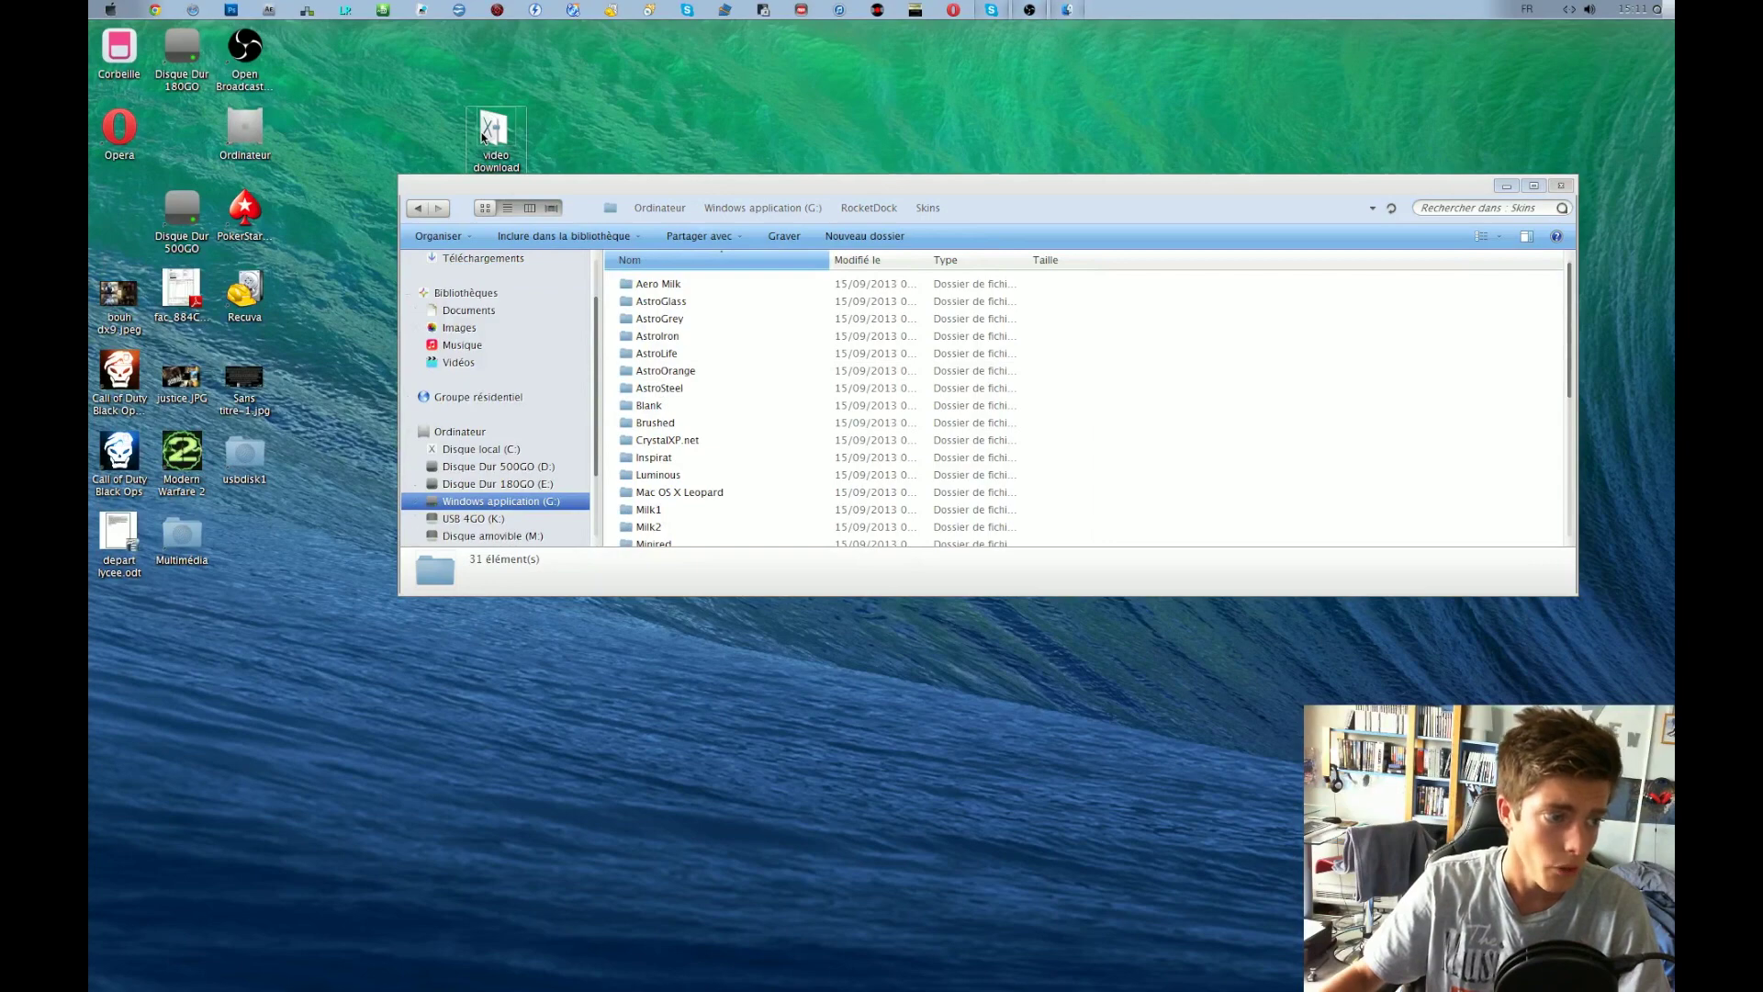
double_click(700, 328)
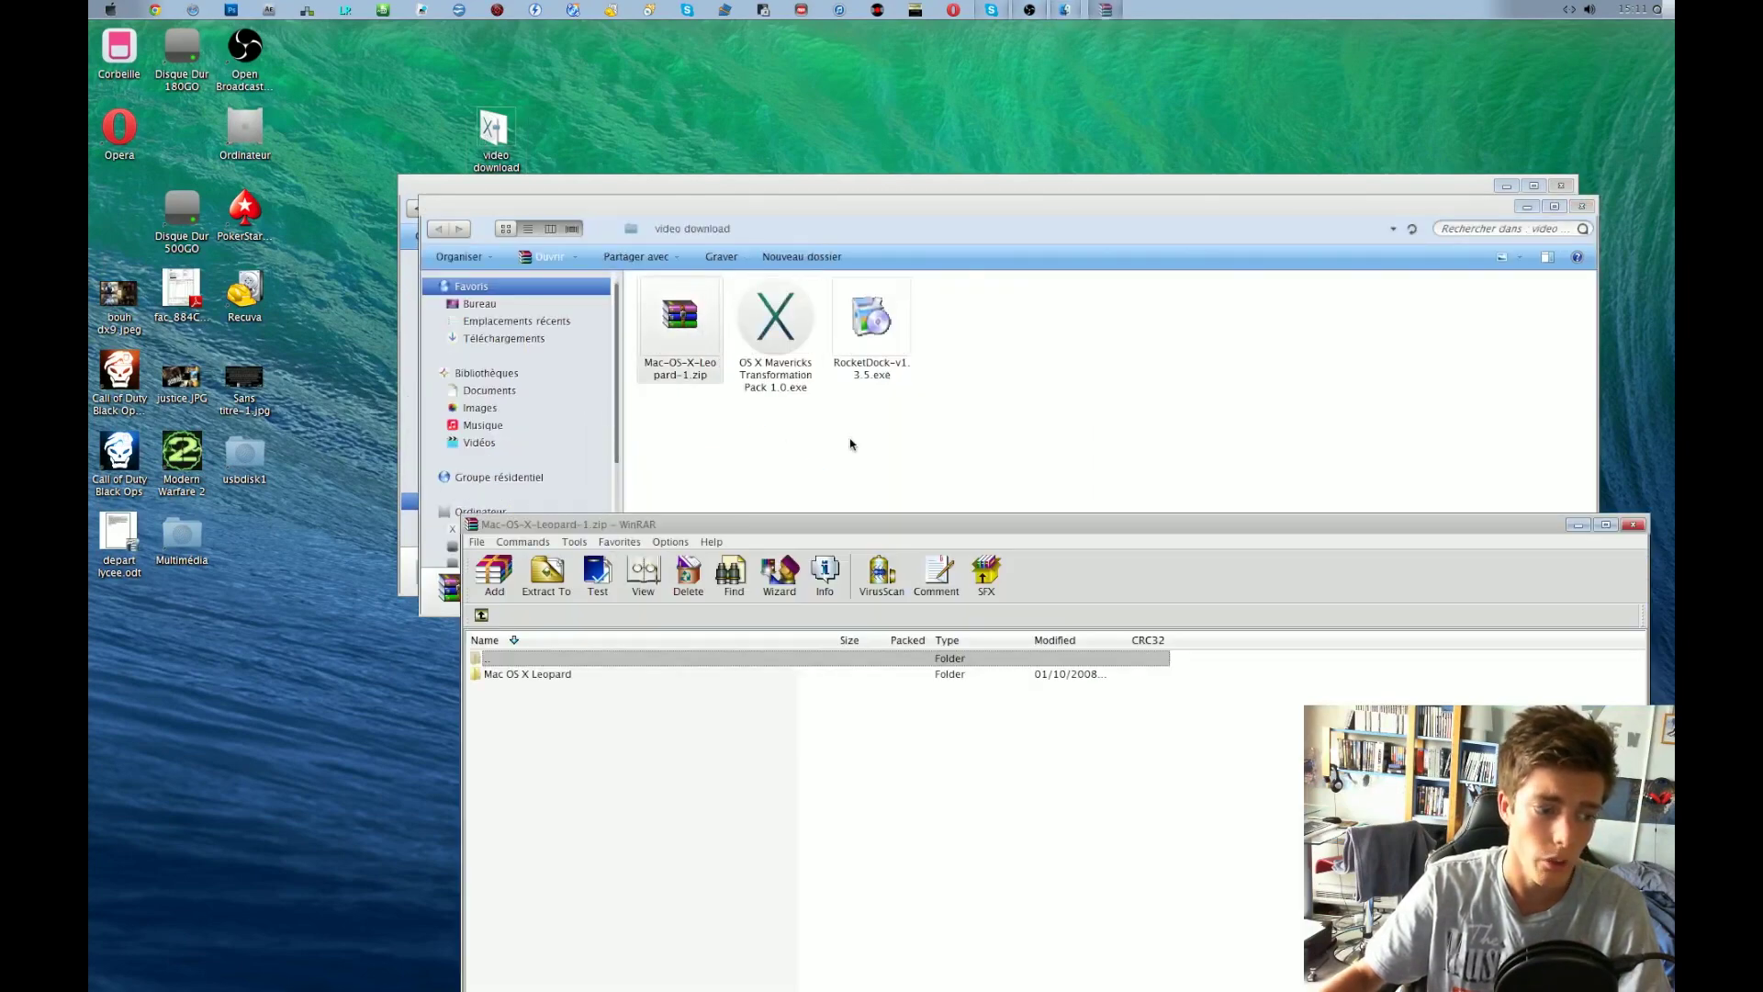
left_click(576, 675)
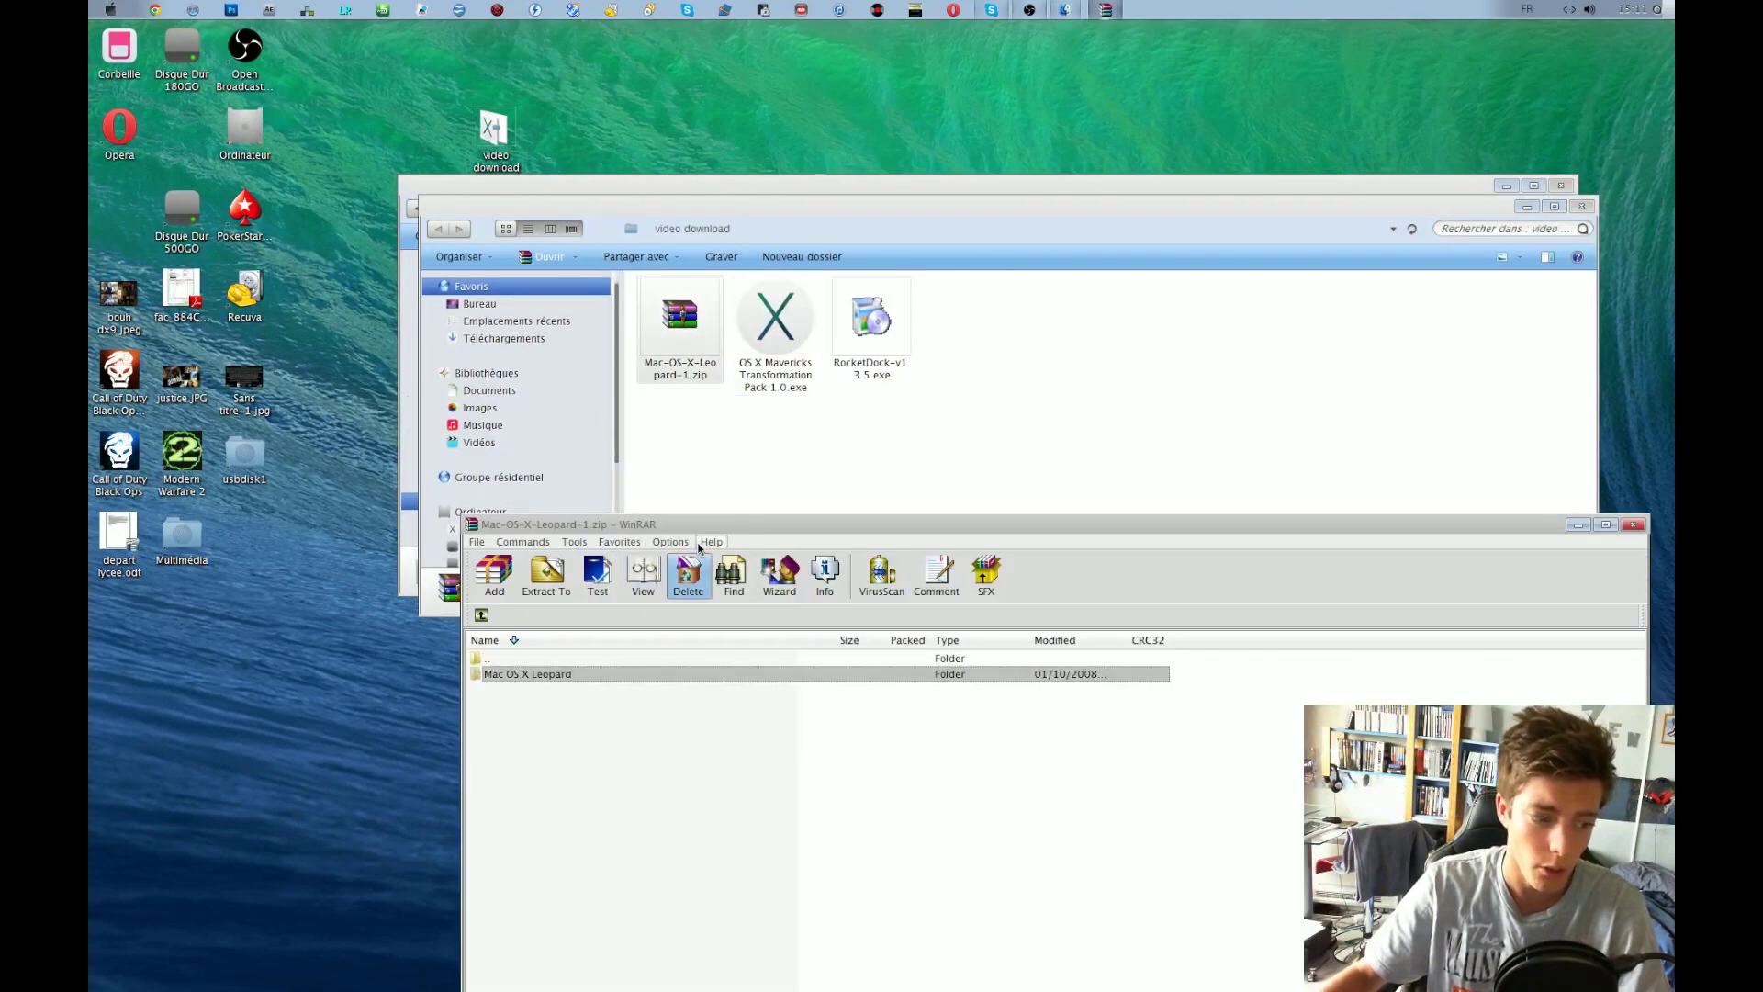
left_click_drag(714, 528, 744, 392)
left_click_drag(639, 214, 726, 599)
left_click(1119, 293)
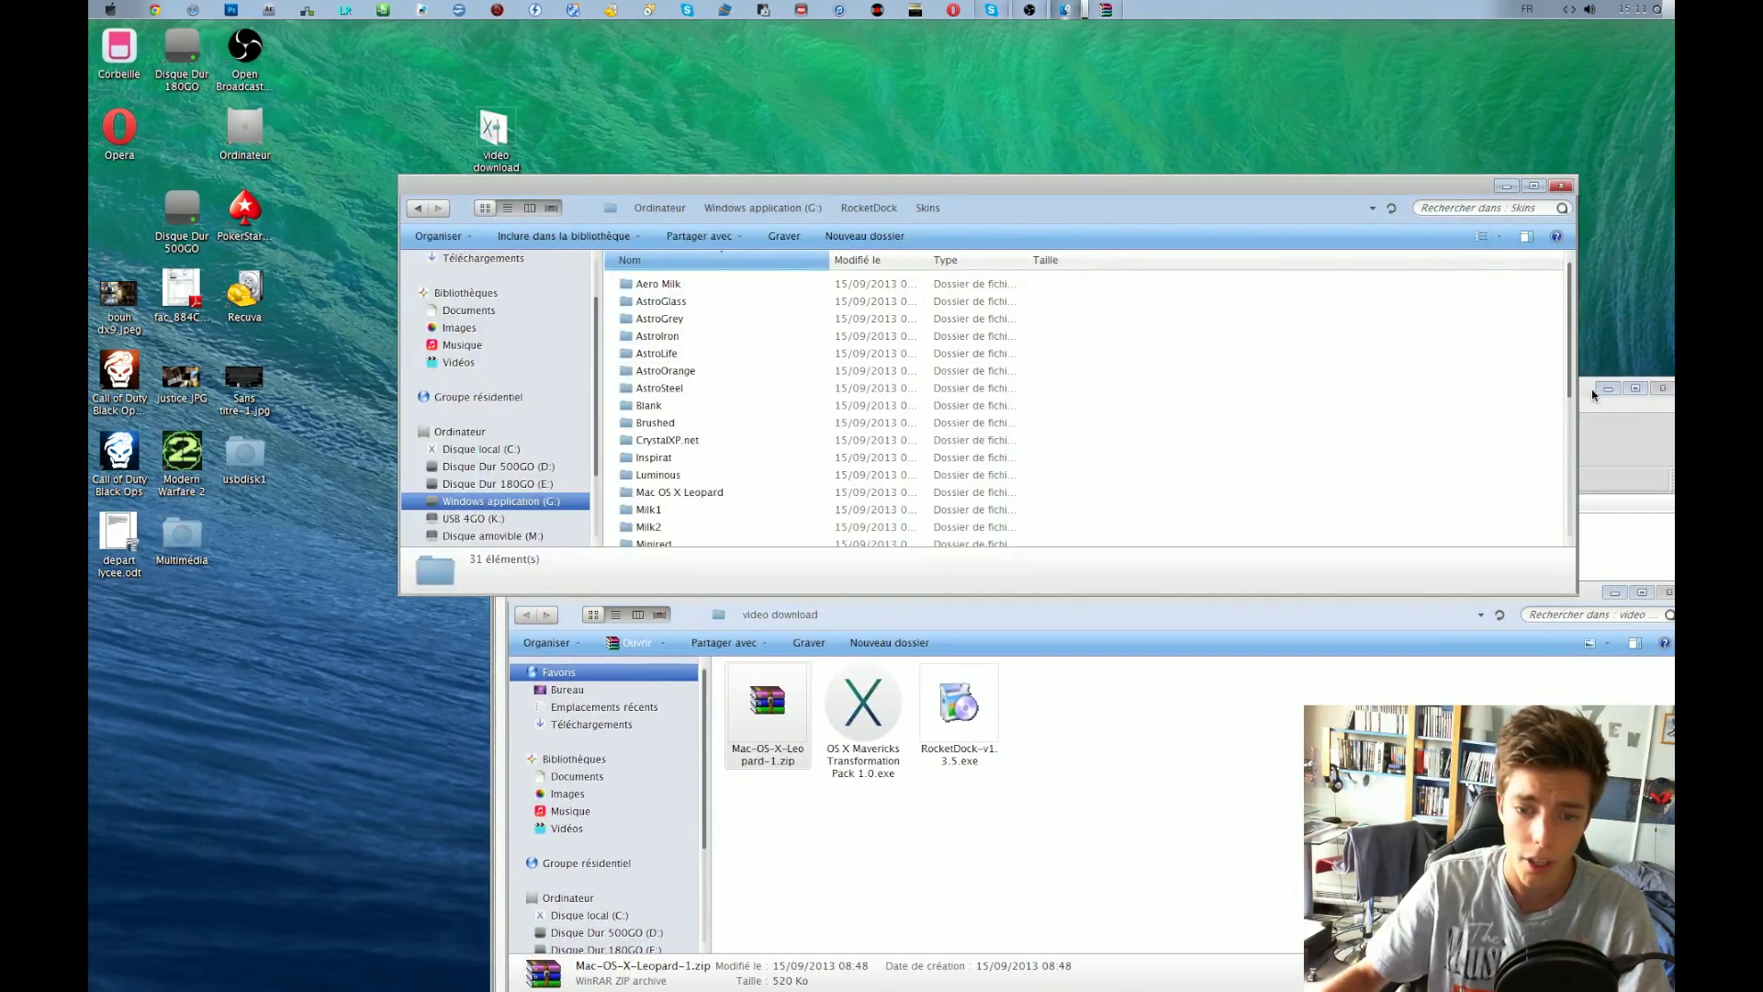
Step: Close the Mac-OS-X-Leopard-1.zip archive along with the video download and Skins folder windows
left_click_drag(1603, 392, 1447, 370)
key("Escape")
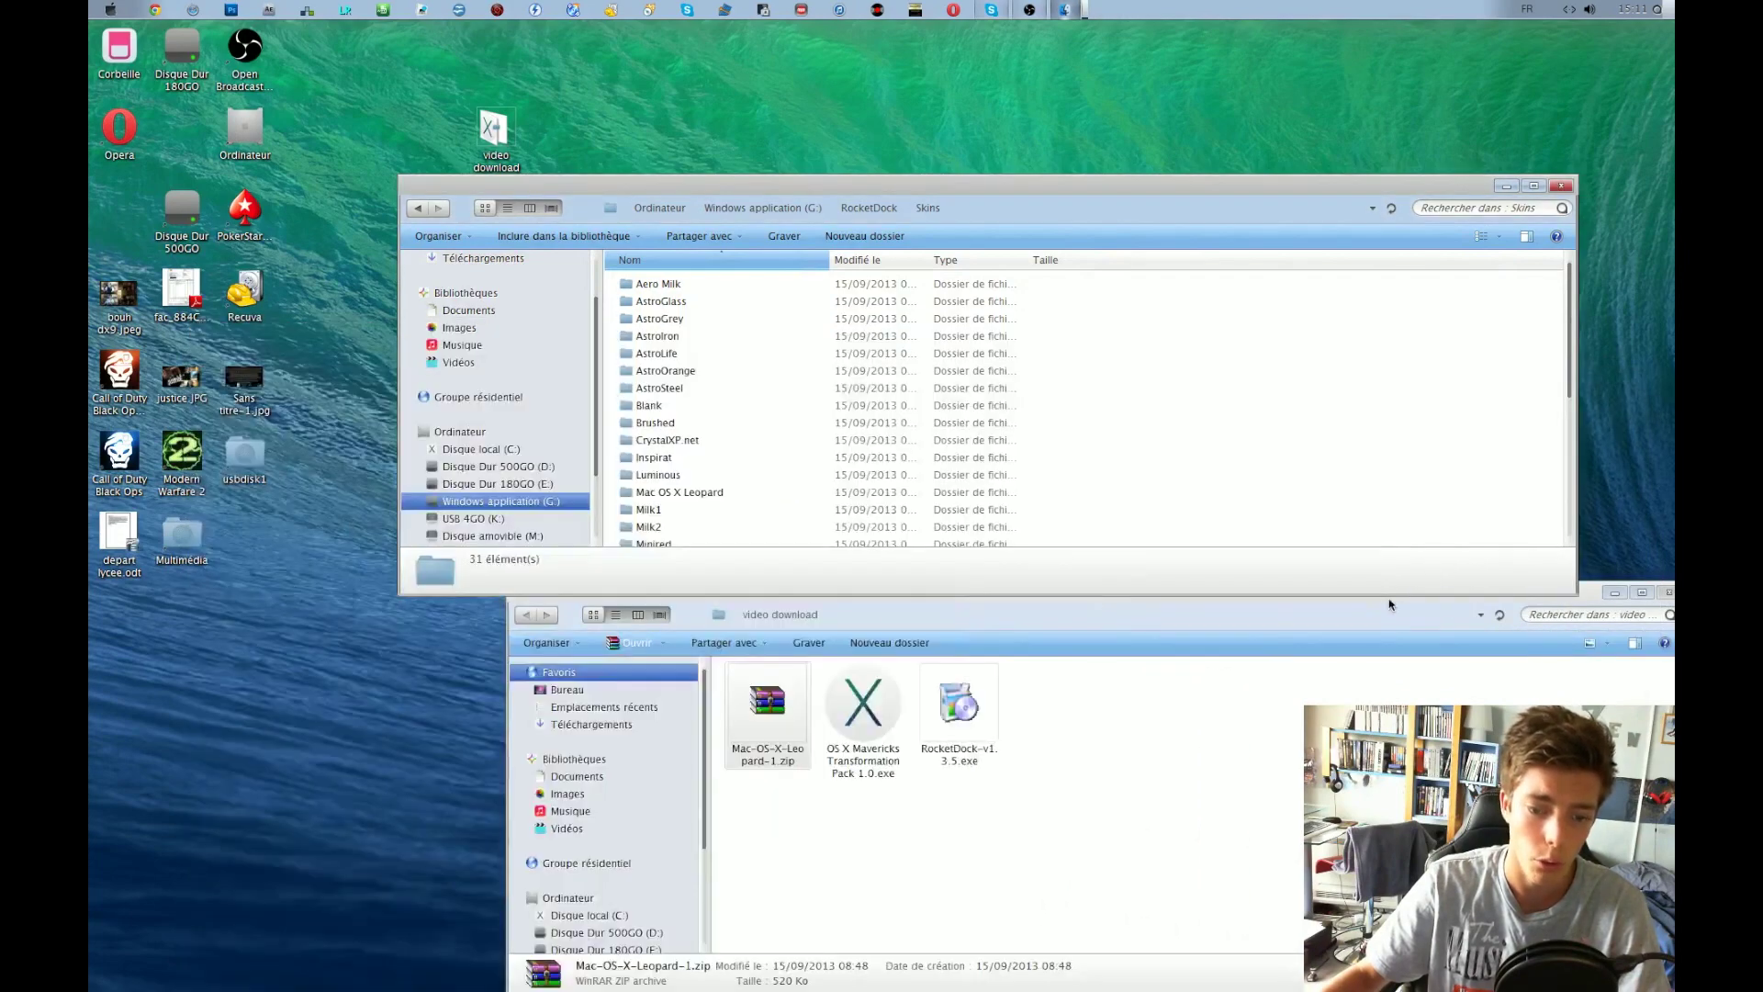
left_click(1370, 614)
left_click_drag(1180, 597, 1339, 356)
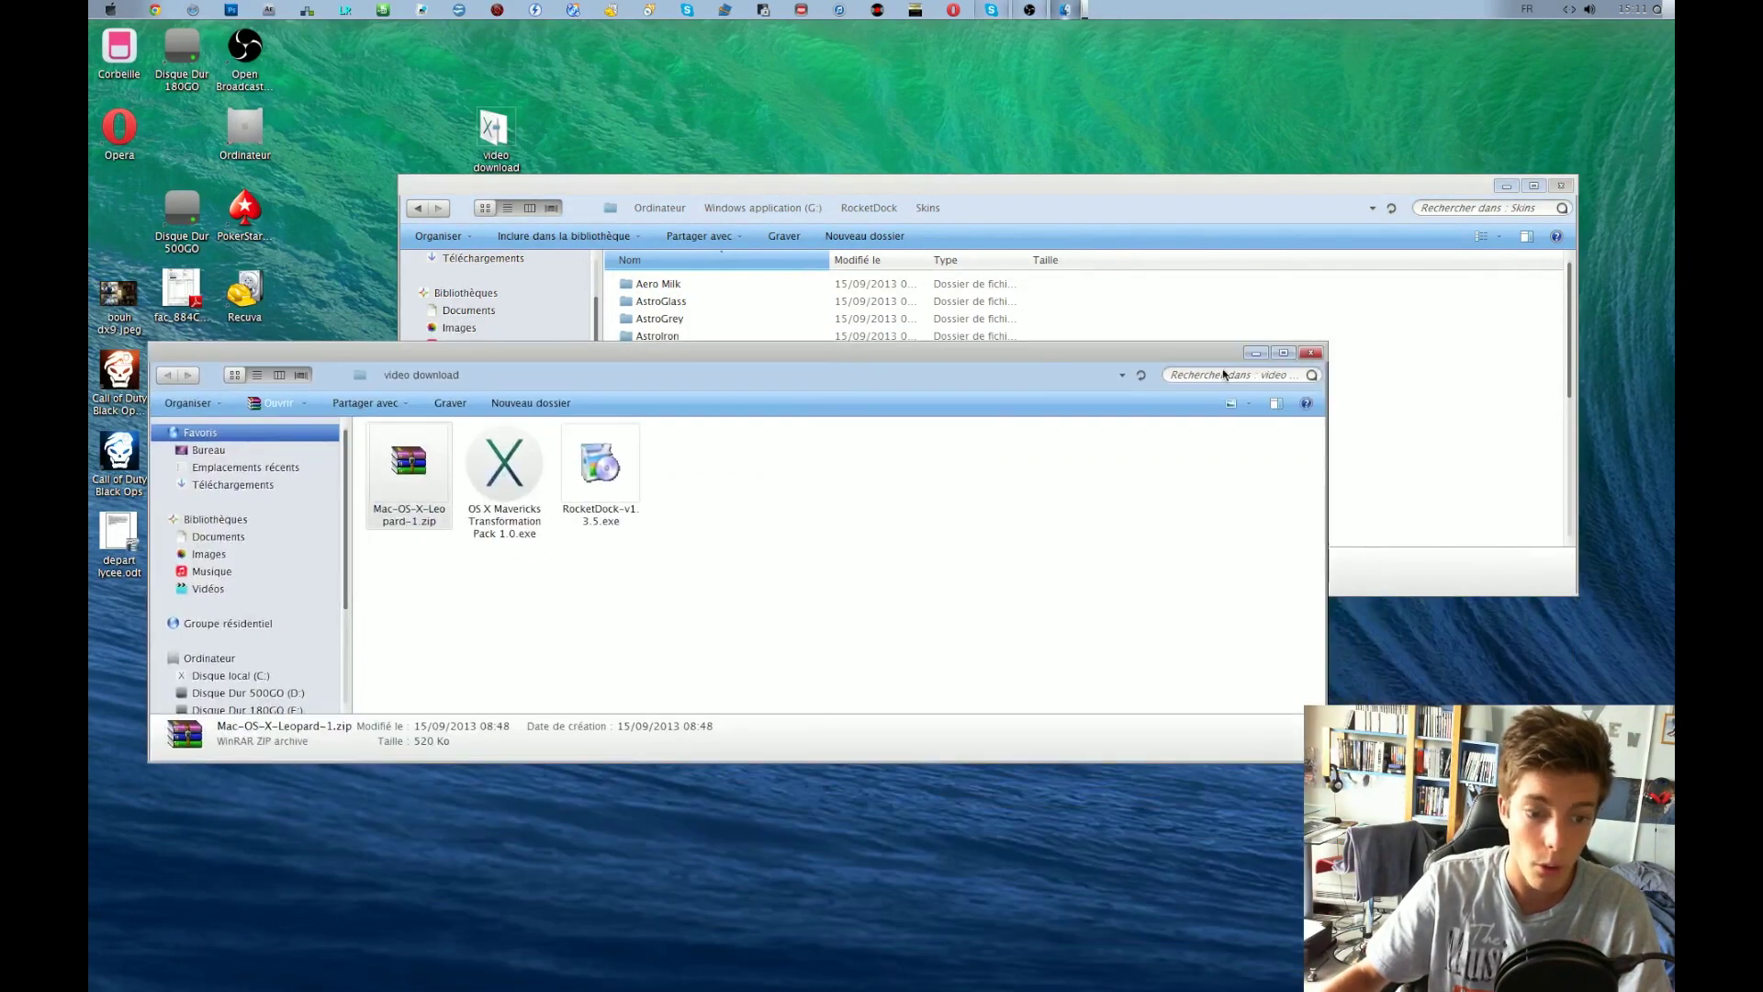
left_click(1313, 354)
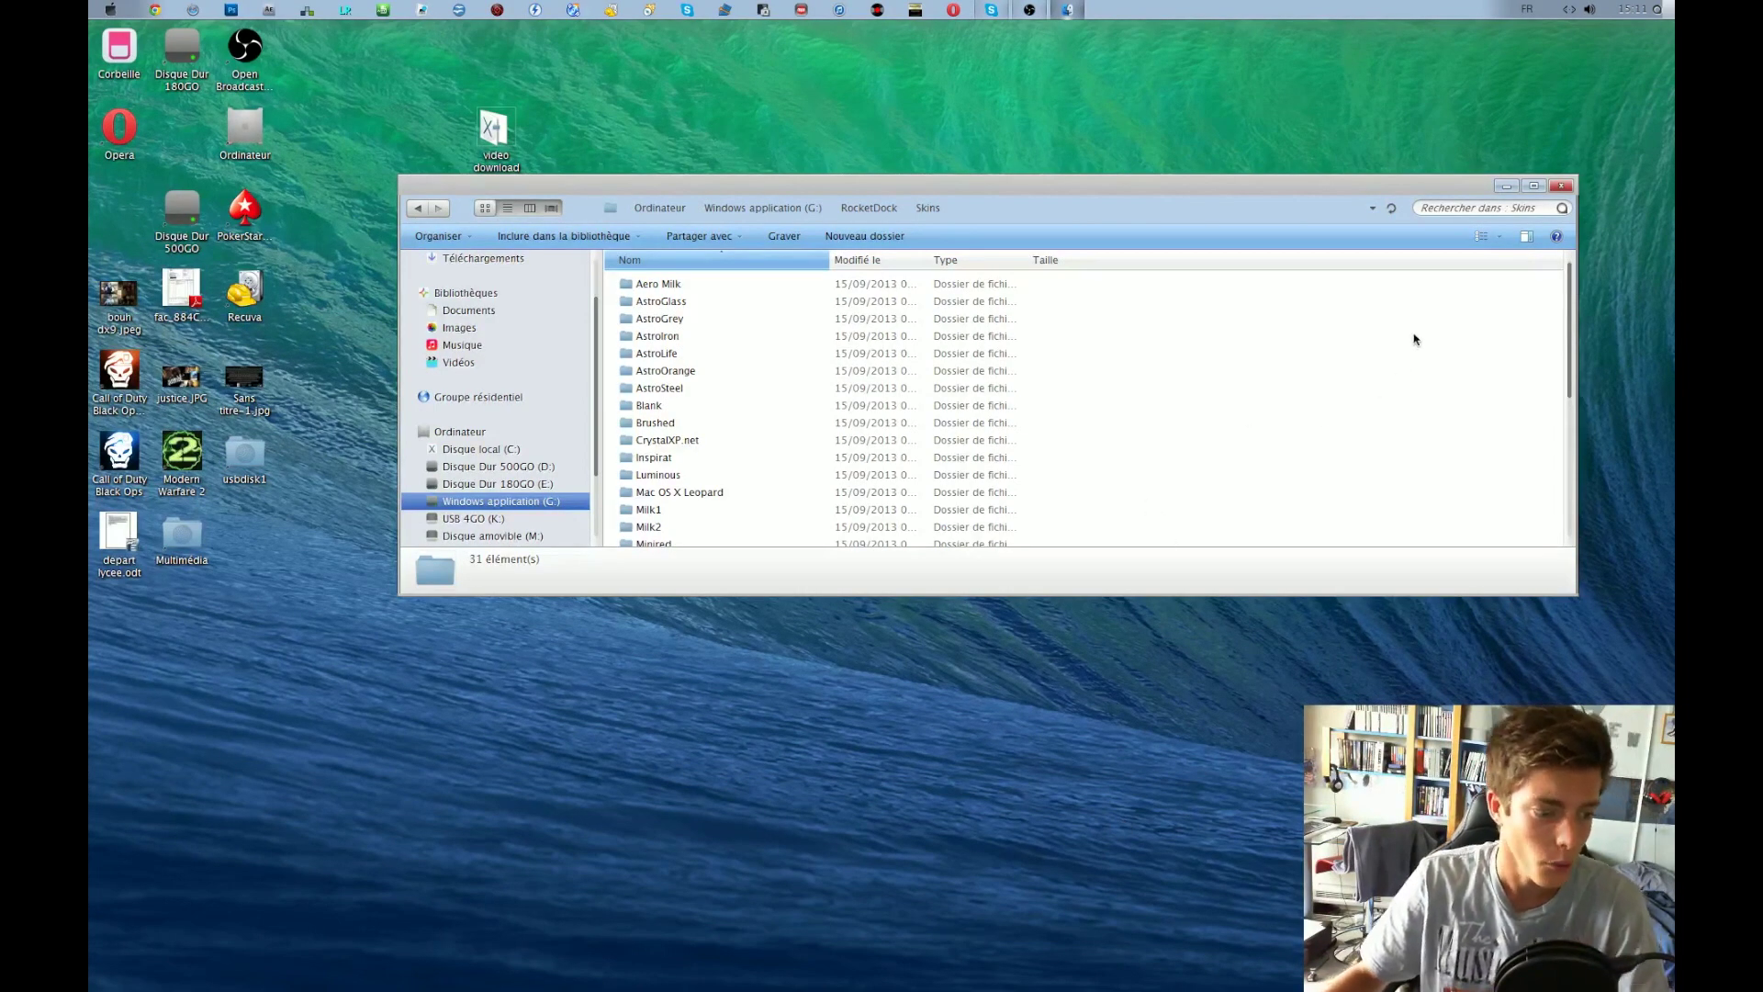
left_click(1560, 186)
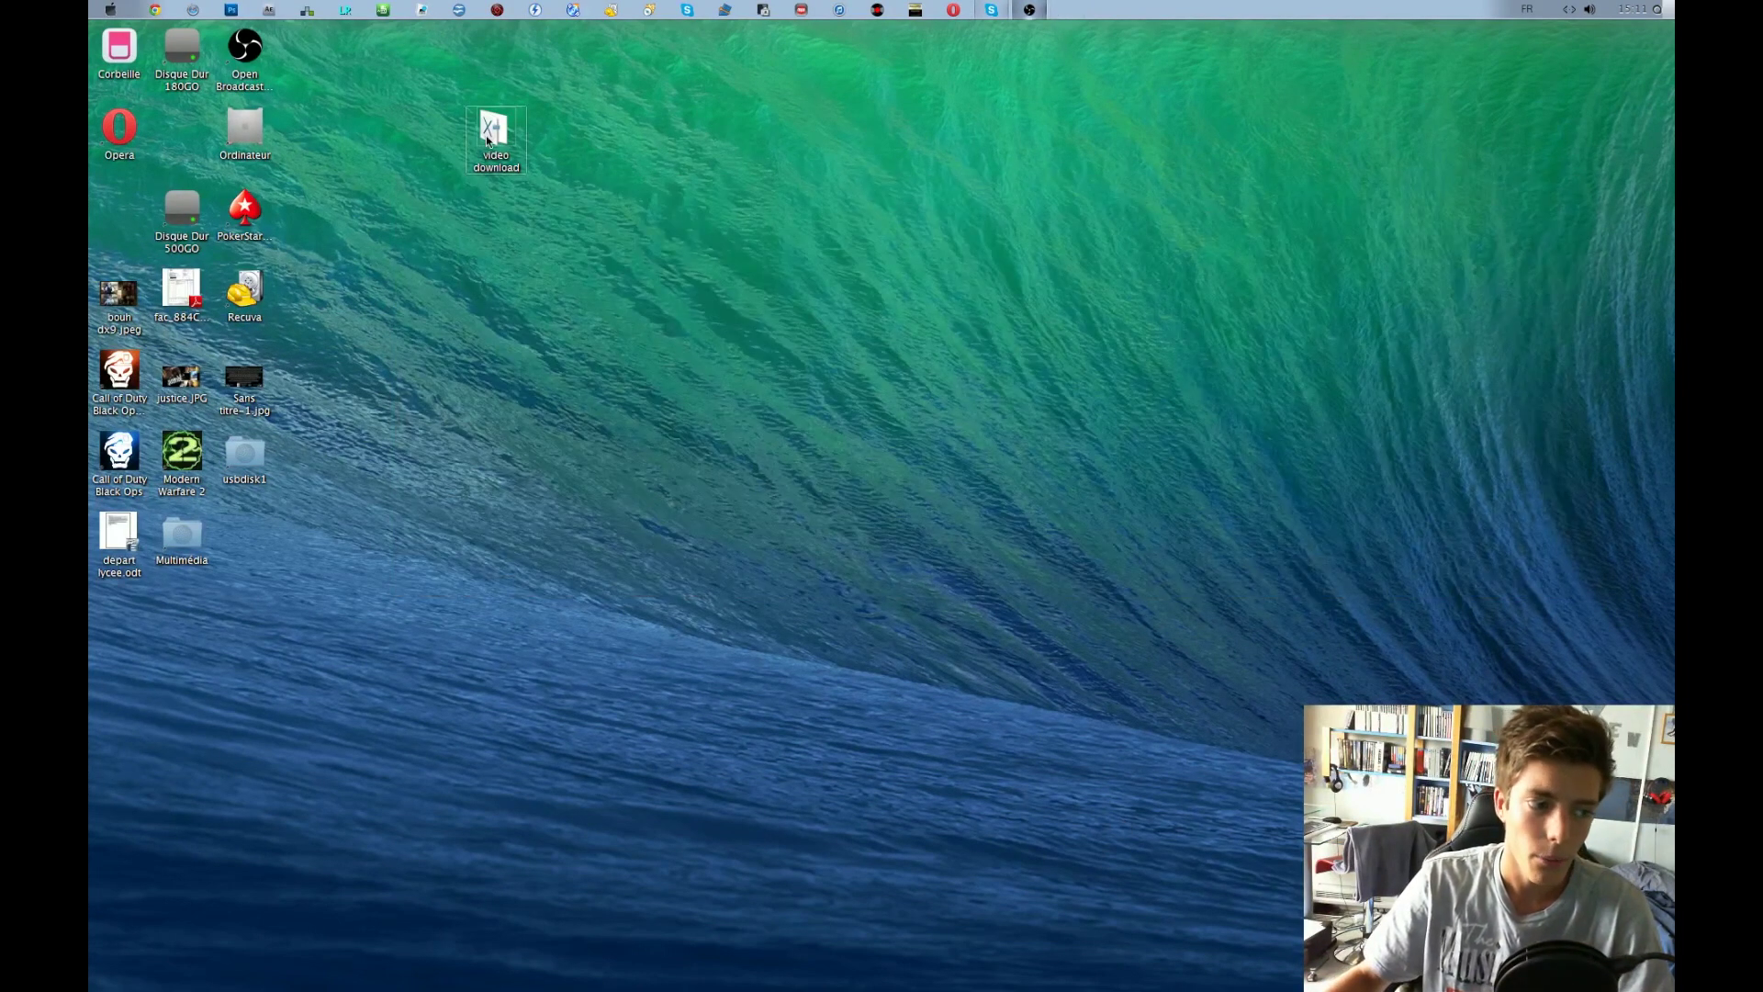
Step: View the OS X Mavericks Transformation Pack 1.0 setup options from the video download folder, exiting without installing and closing the folder
double_click(487, 136)
left_click_drag(844, 358, 1029, 279)
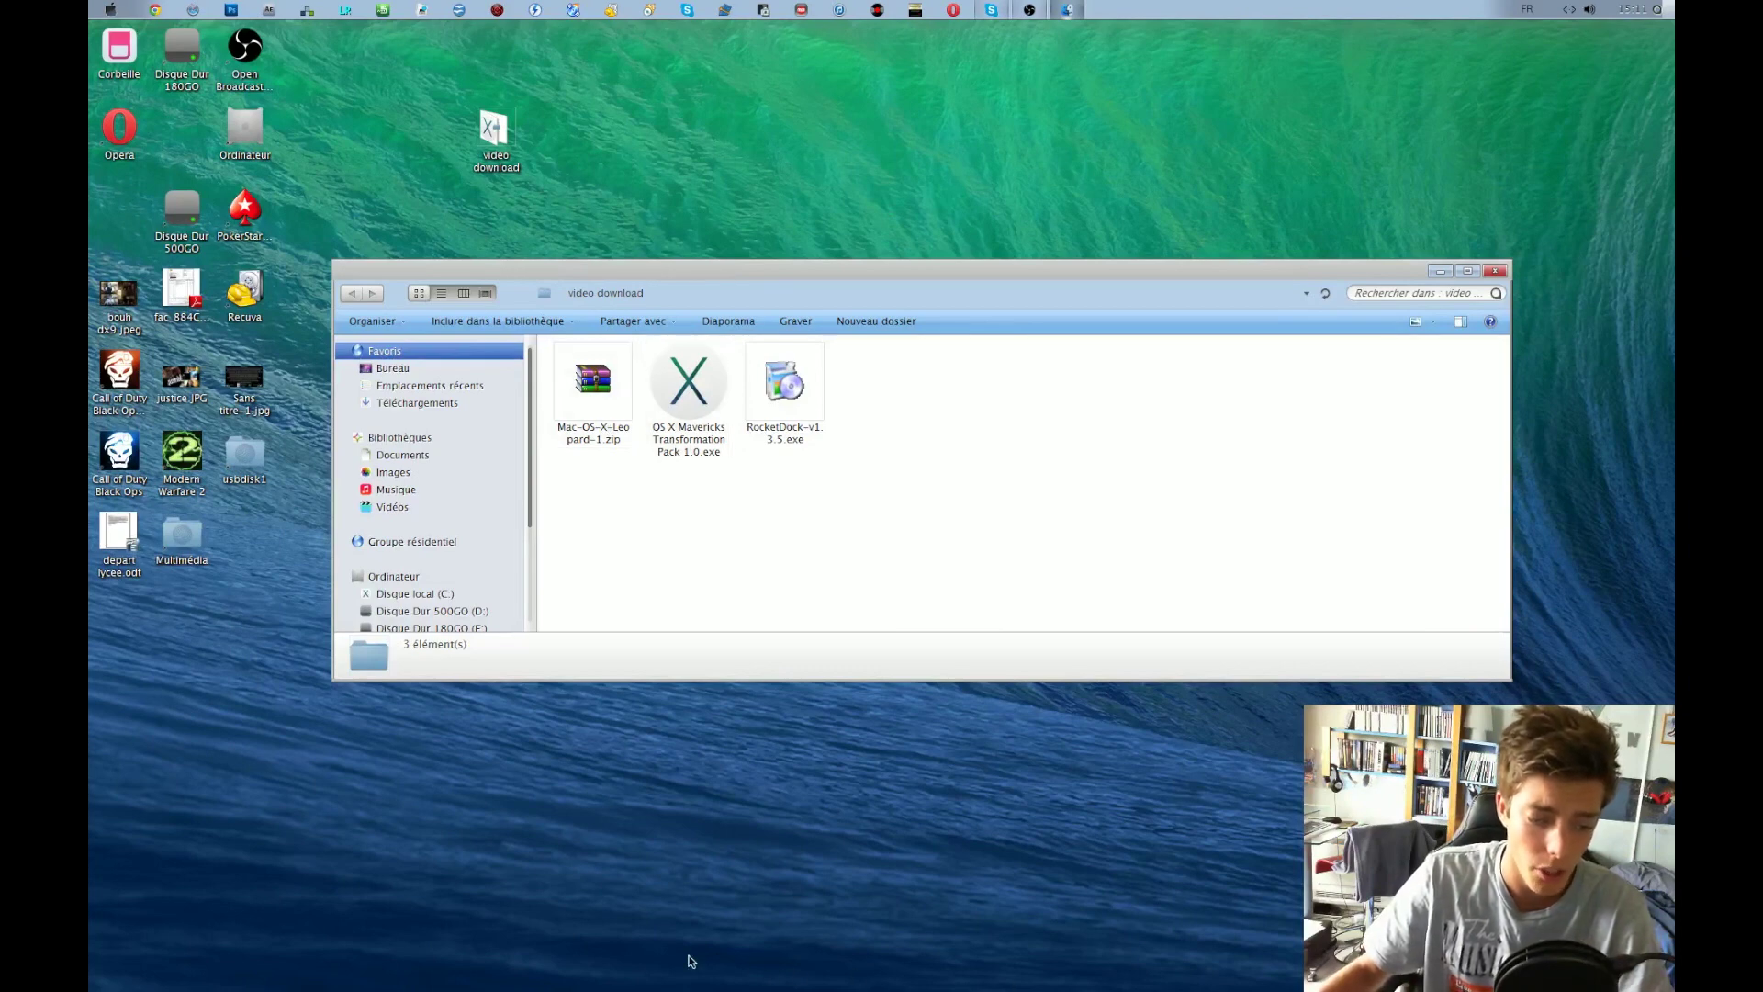
left_click(723, 422)
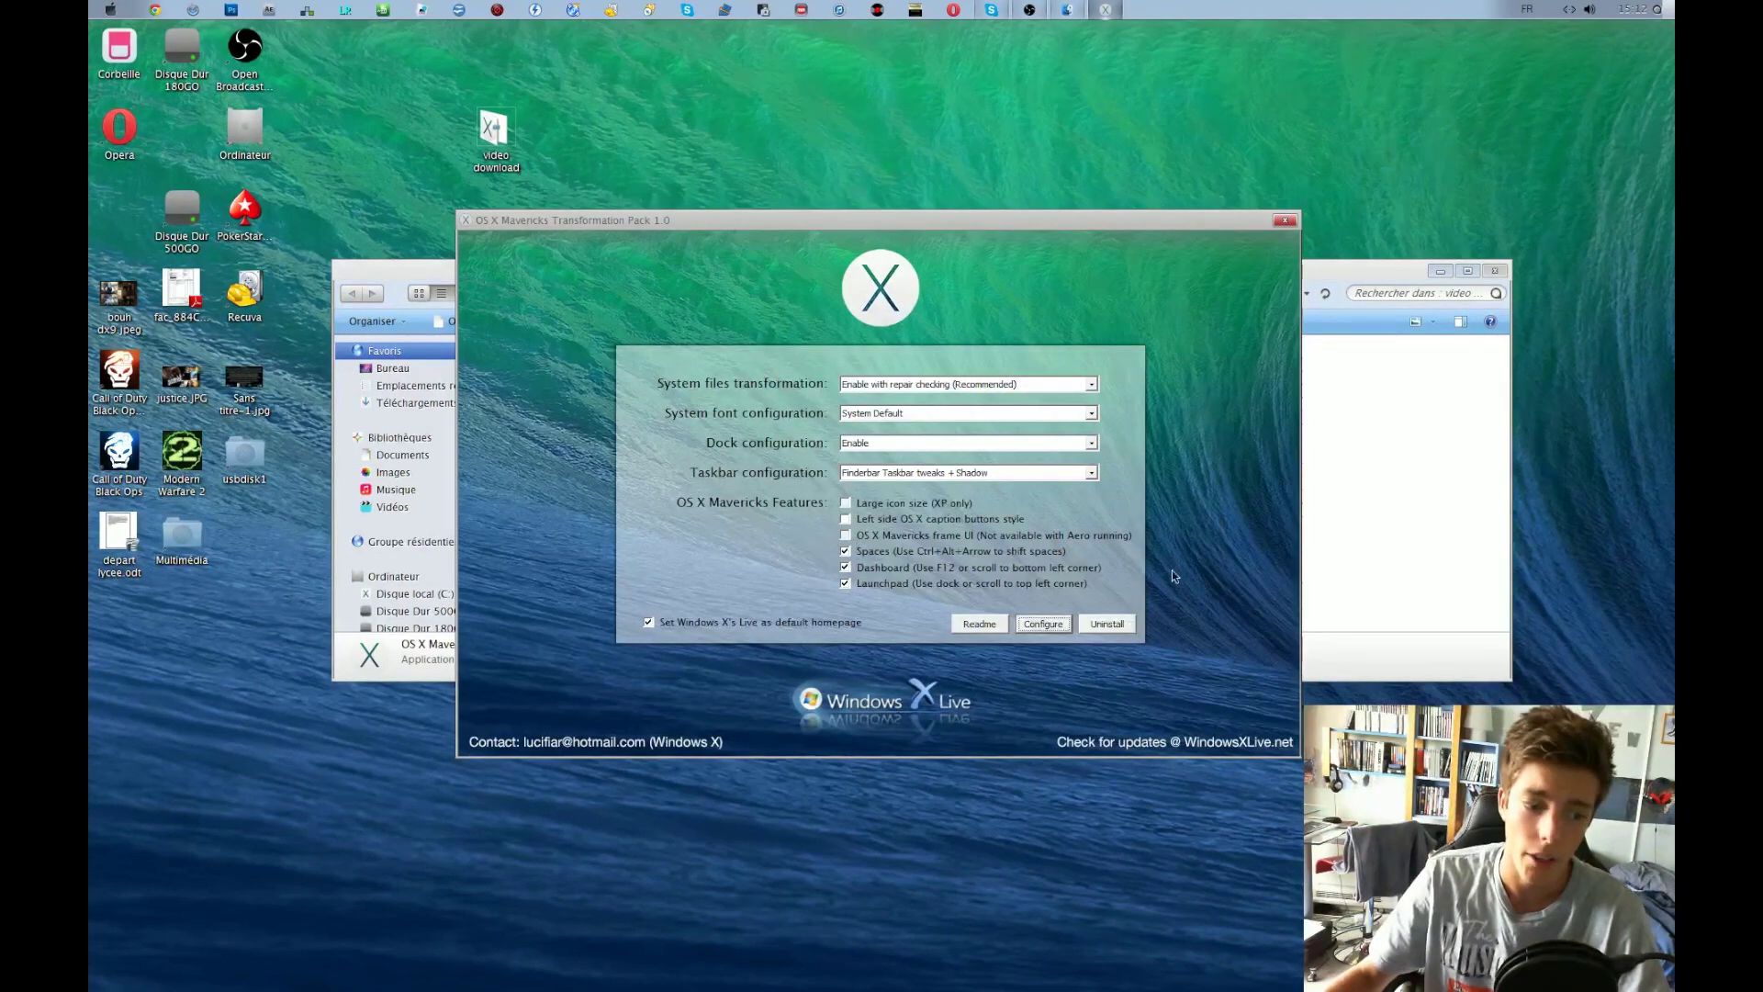
left_click(1287, 224)
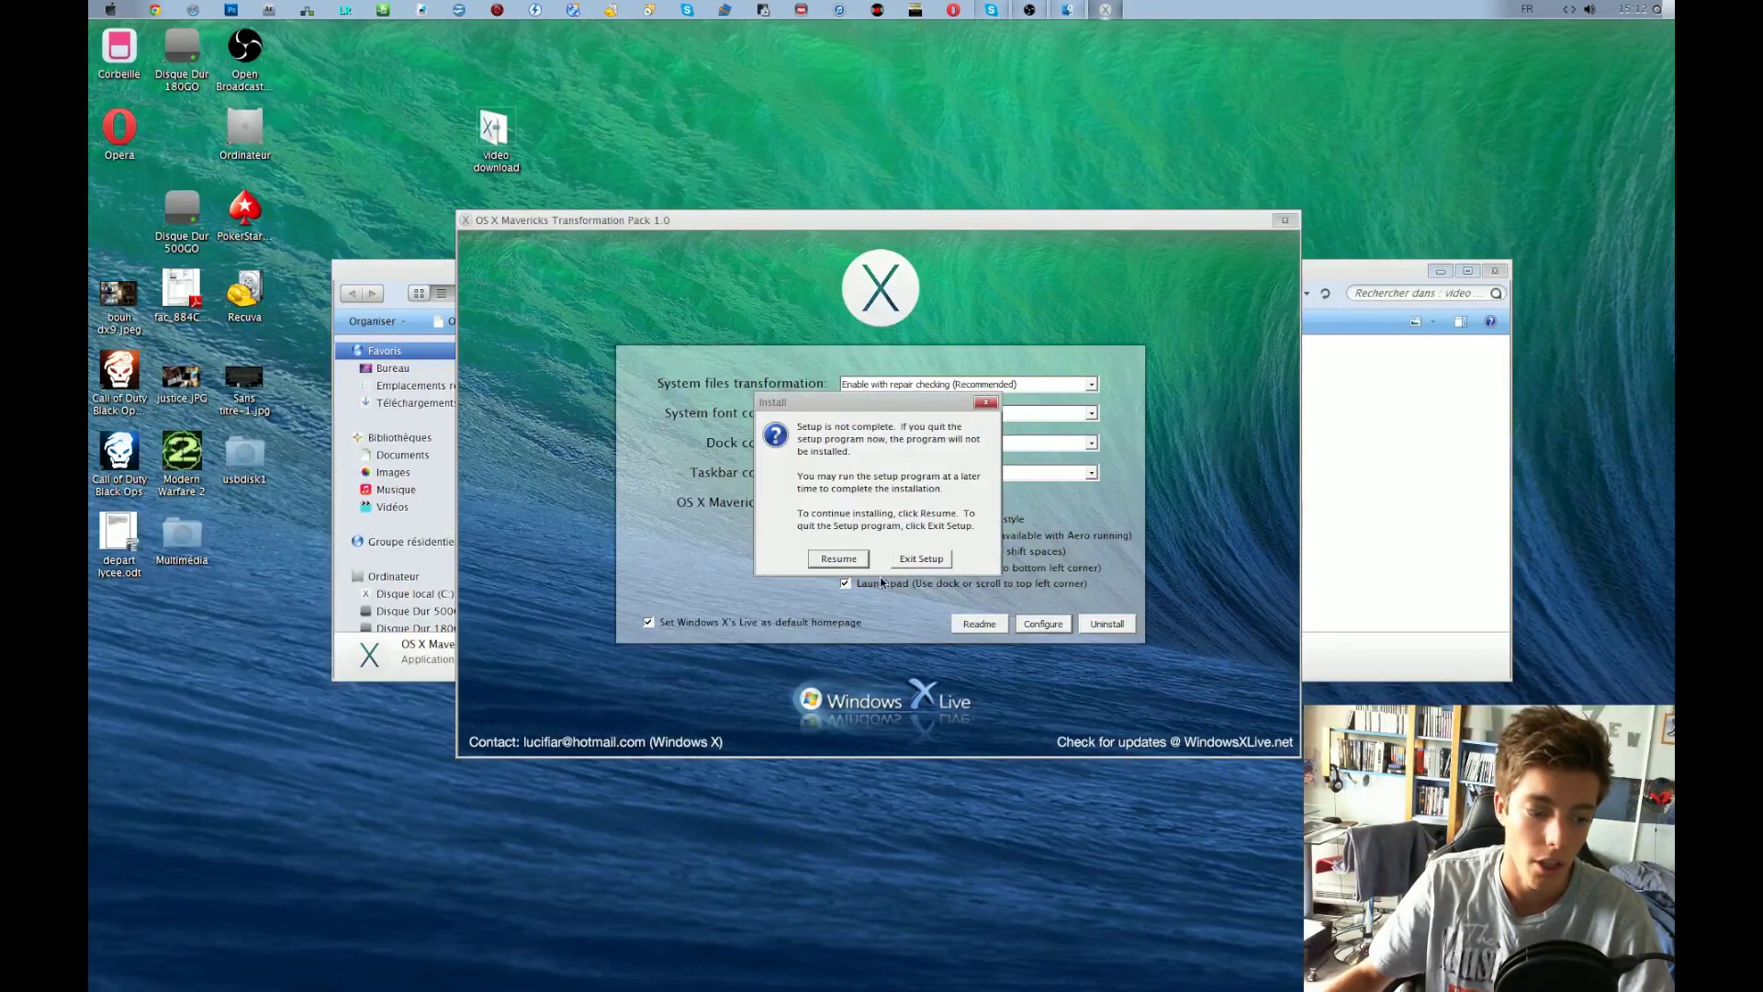
left_click(910, 561)
left_click(1385, 455)
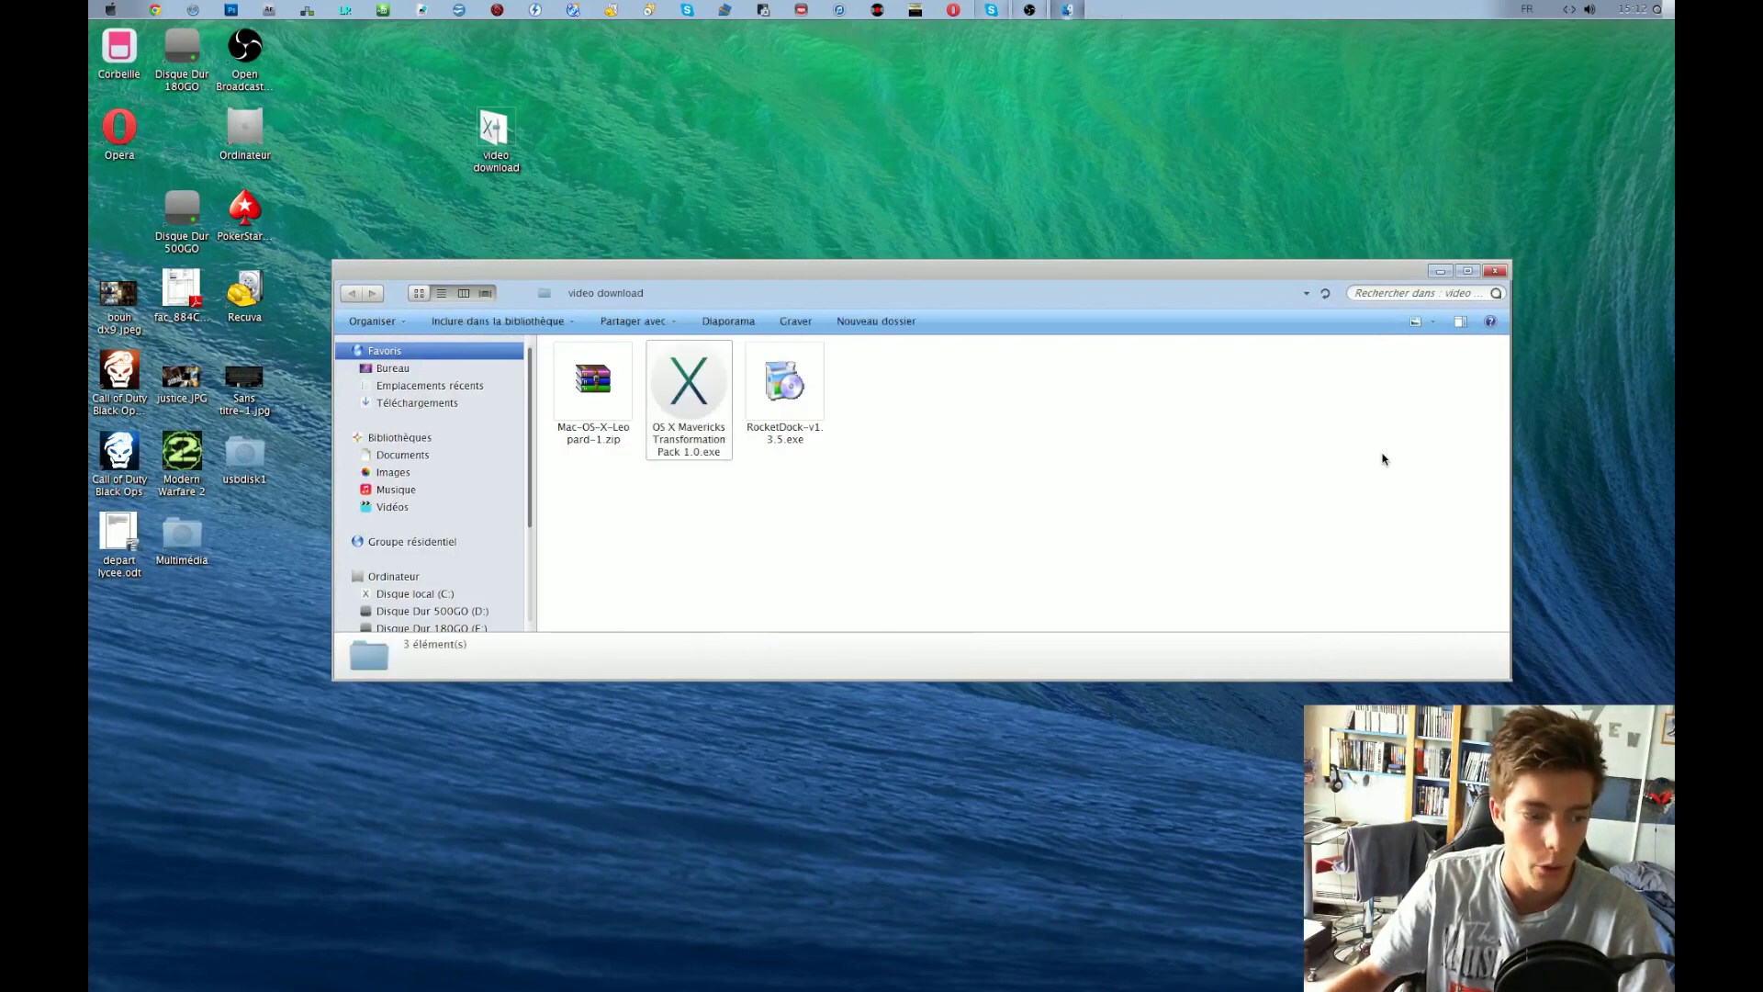
left_click(1496, 271)
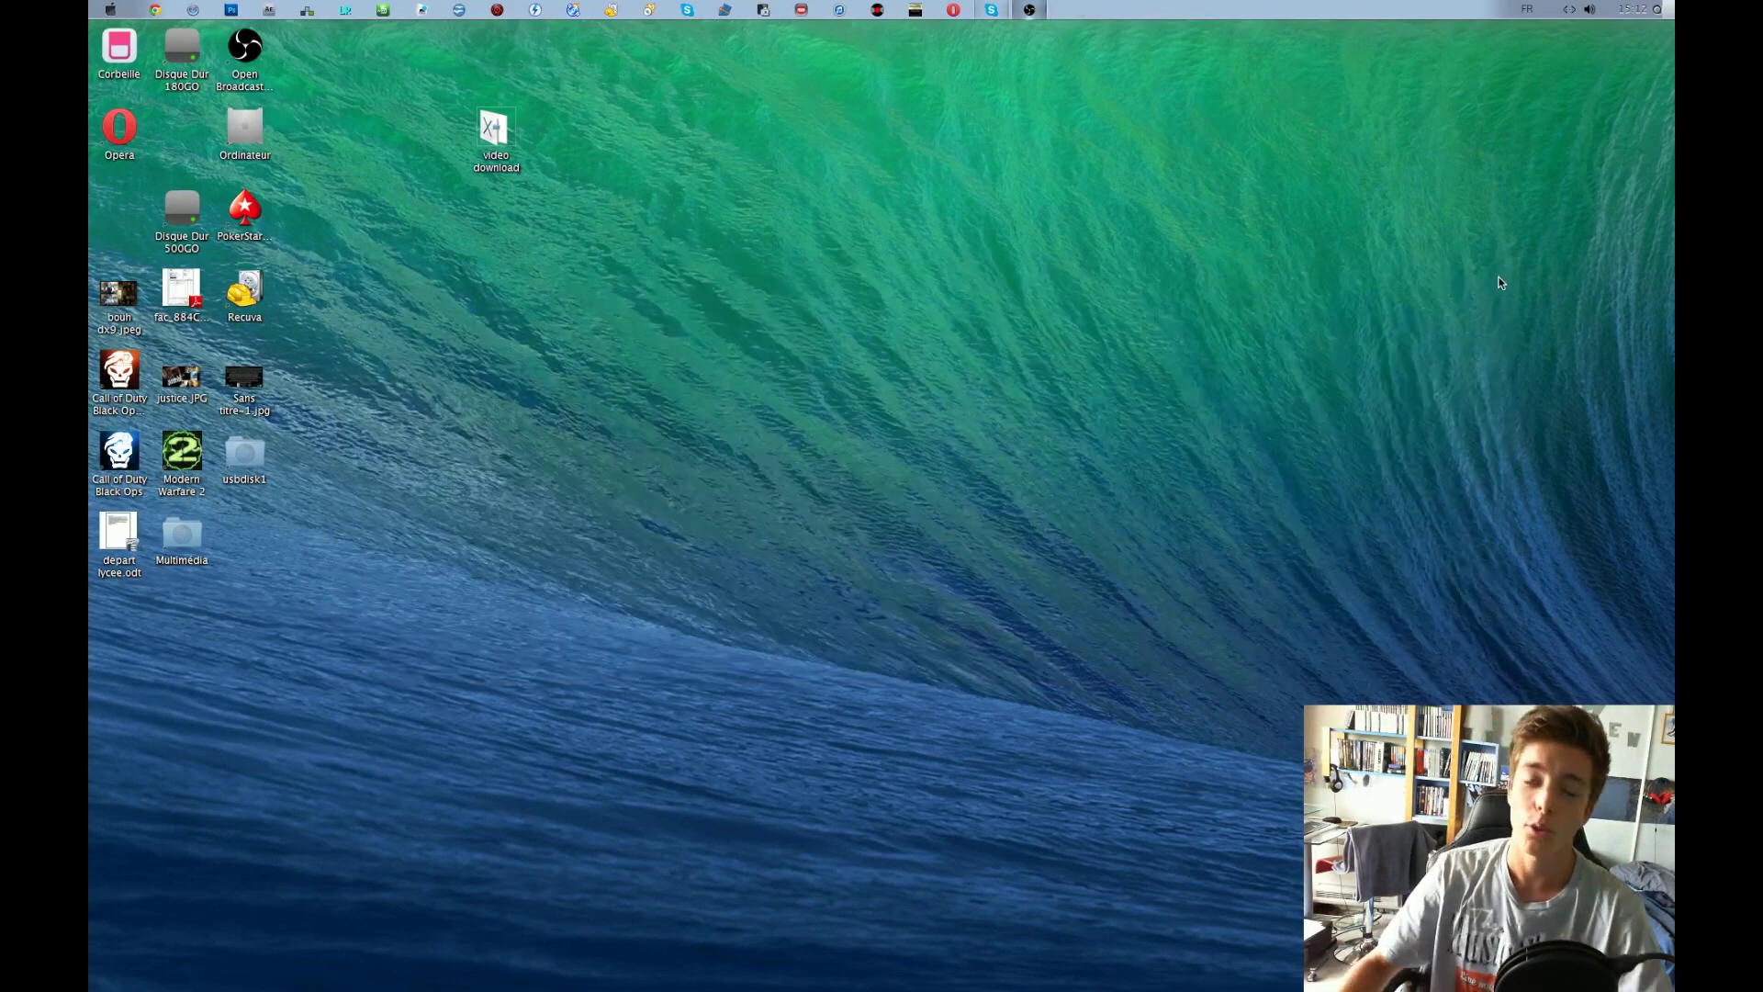